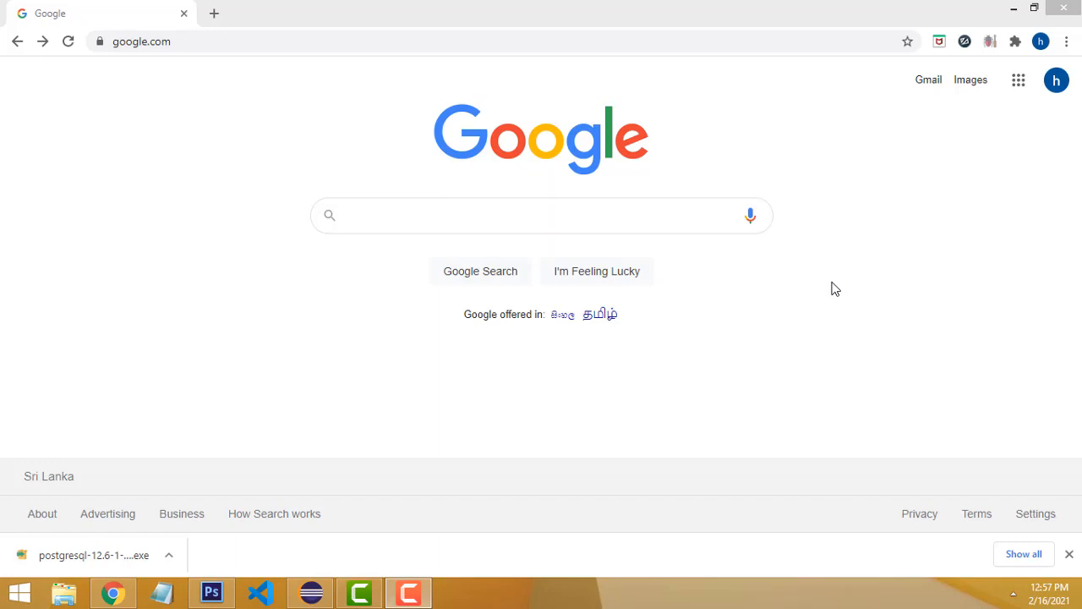
Step: Search Google for postgresql and open the Downloads page of the official PostgreSQL site
{"action": "left_click", "coordinate": [575, 215]}
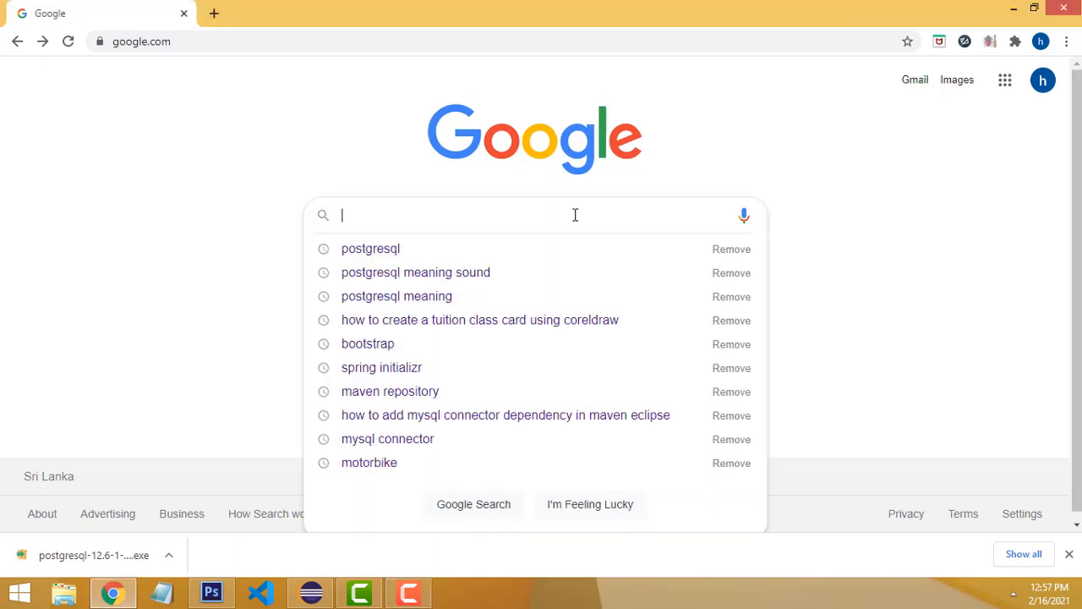
{"action": "type", "text": "post"}
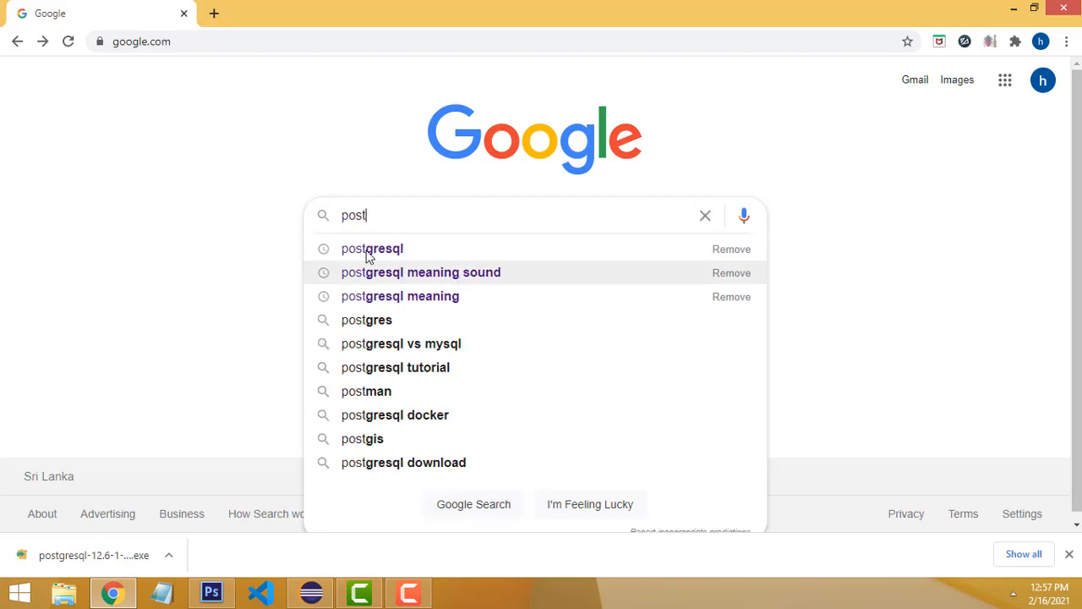
{"action": "left_click", "coordinate": [365, 249]}
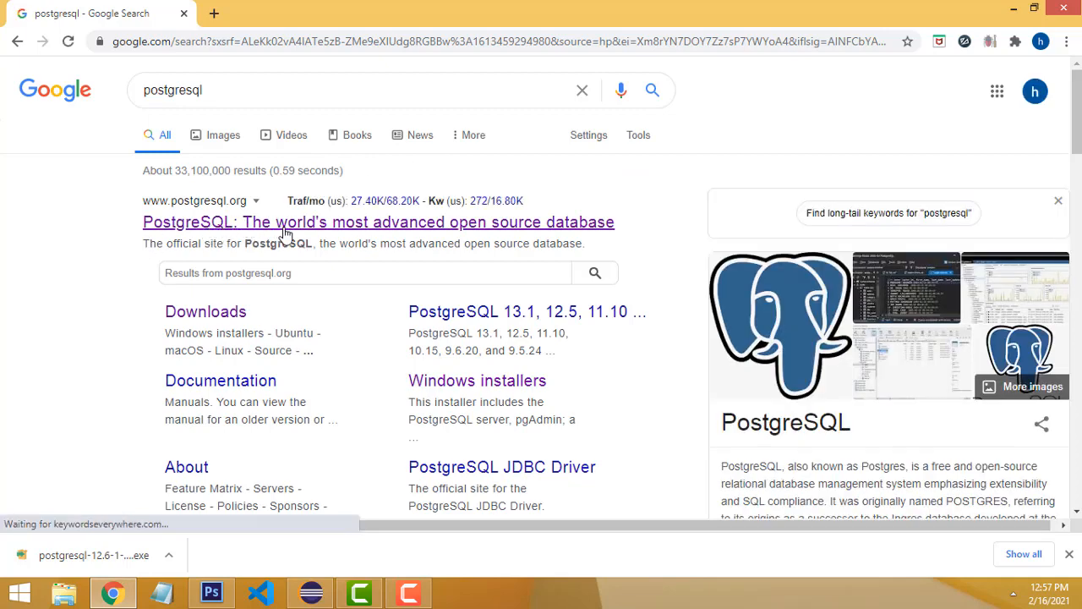
{"action": "scroll", "coordinate": [288, 228], "scroll_direction": "down", "scroll_amount": 1}
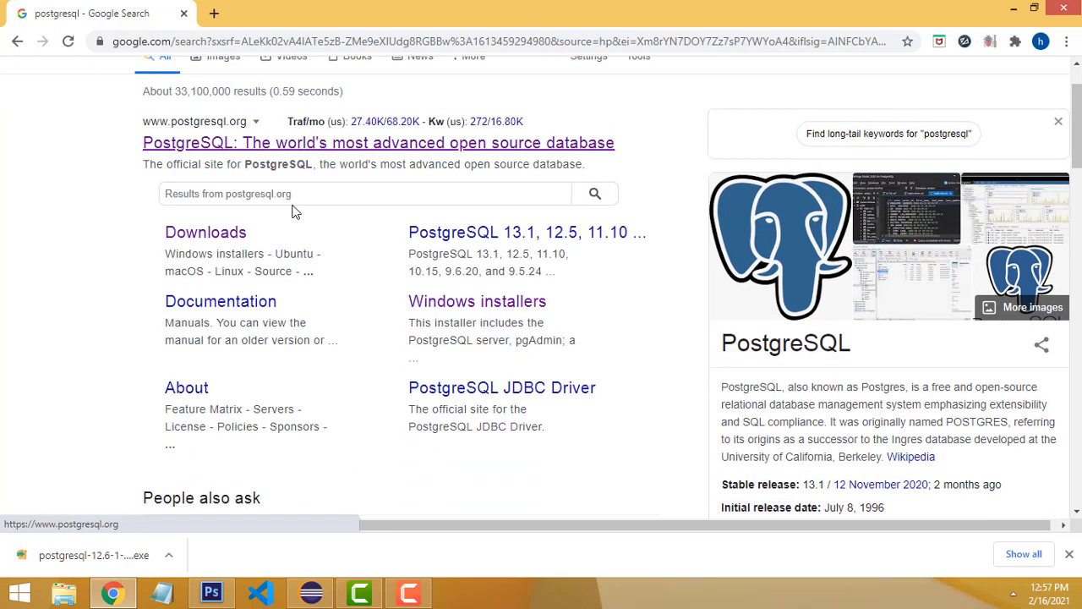
{"action": "left_click", "coordinate": [228, 240]}
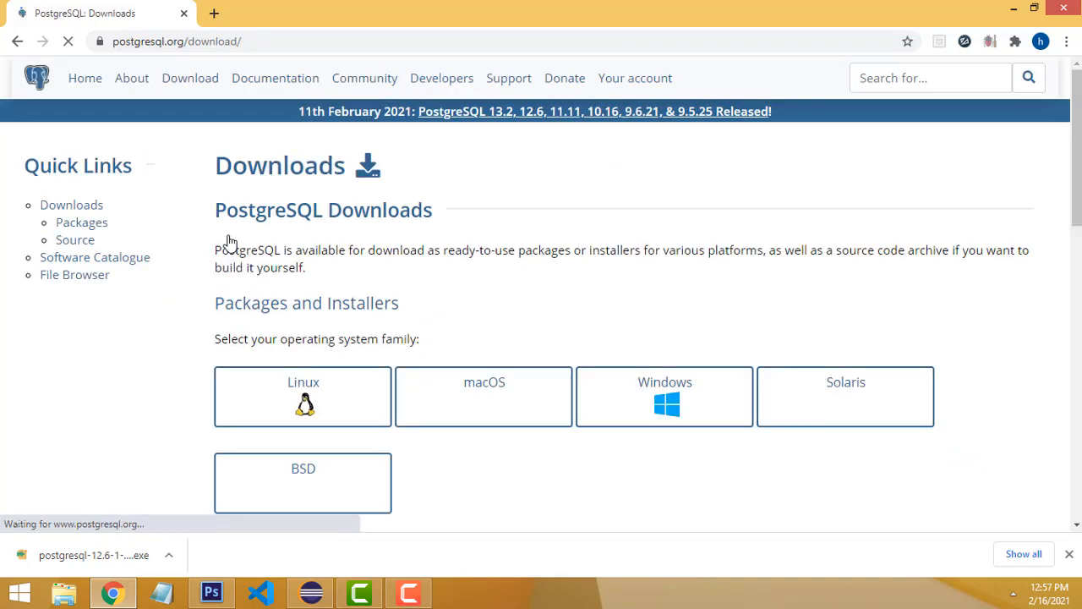
Step: Choose Windows as the operating system and open EDB's download page for the certified installer
{"action": "scroll", "coordinate": [295, 333], "scroll_direction": "down", "scroll_amount": 2}
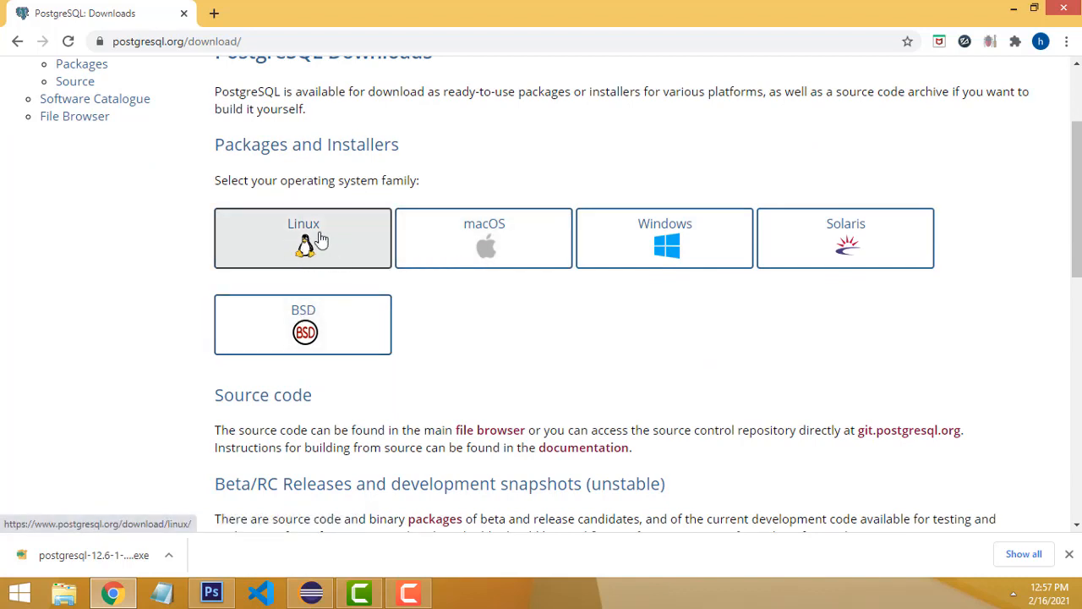
{"action": "left_click", "coordinate": [660, 245]}
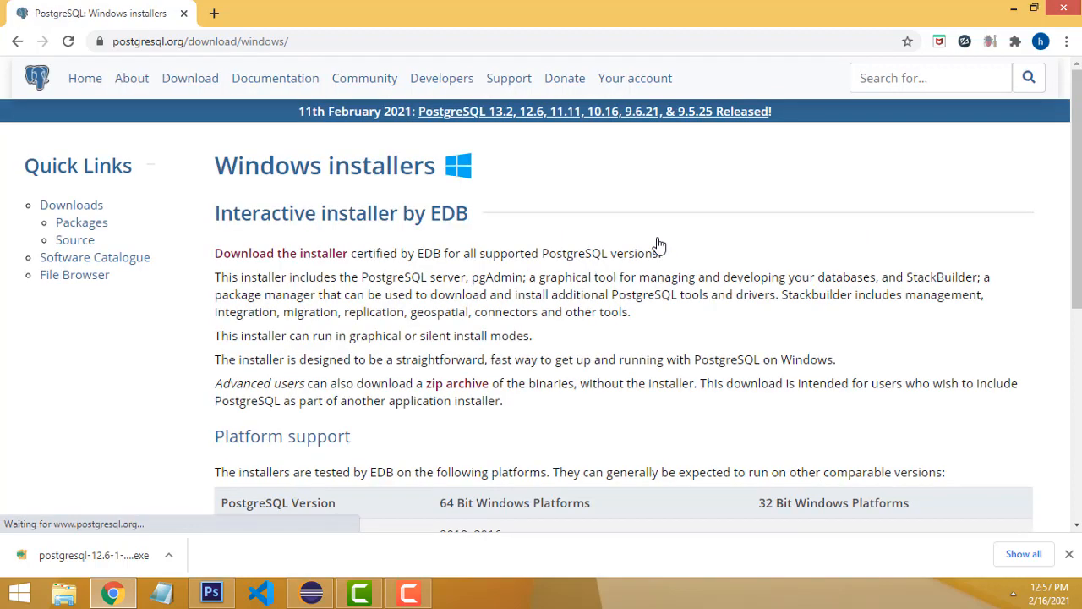
{"action": "scroll", "coordinate": [661, 396], "scroll_direction": "down", "scroll_amount": 5}
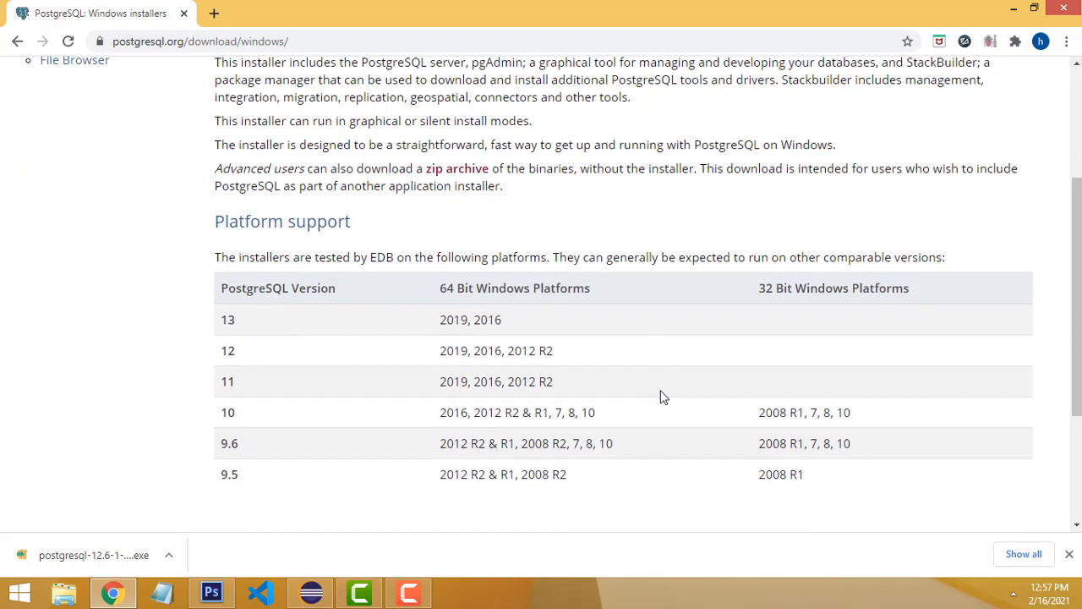
{"action": "scroll", "coordinate": [662, 397], "scroll_direction": "up", "scroll_amount": 5}
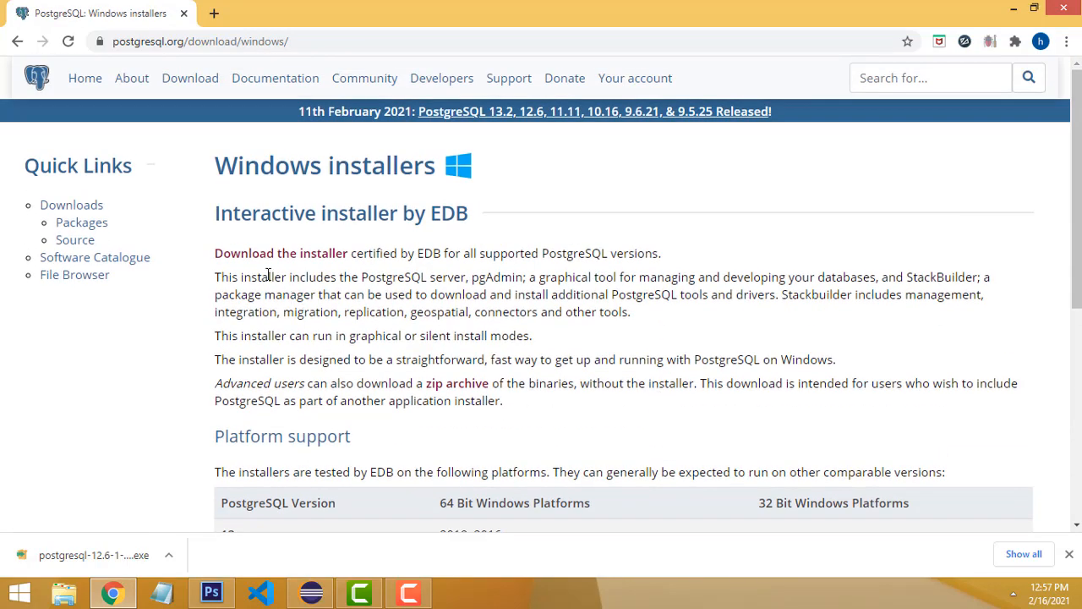
{"action": "left_click", "coordinate": [331, 261]}
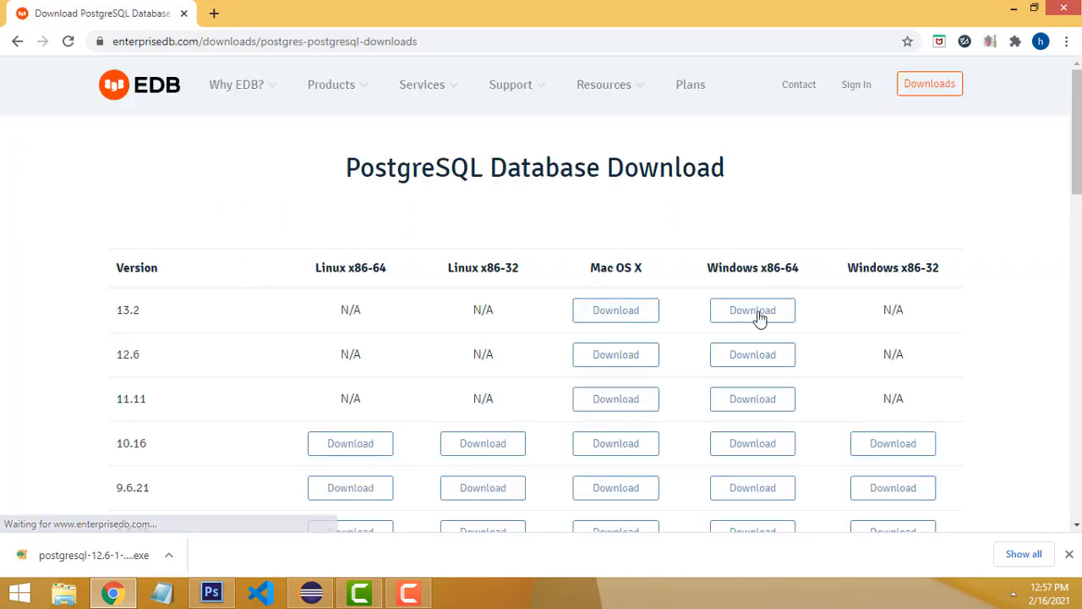
Step: Review the available versions and download the PostgreSQL 12.6 installer for Windows x86-64
{"action": "scroll", "coordinate": [951, 230], "scroll_direction": "down", "scroll_amount": 2}
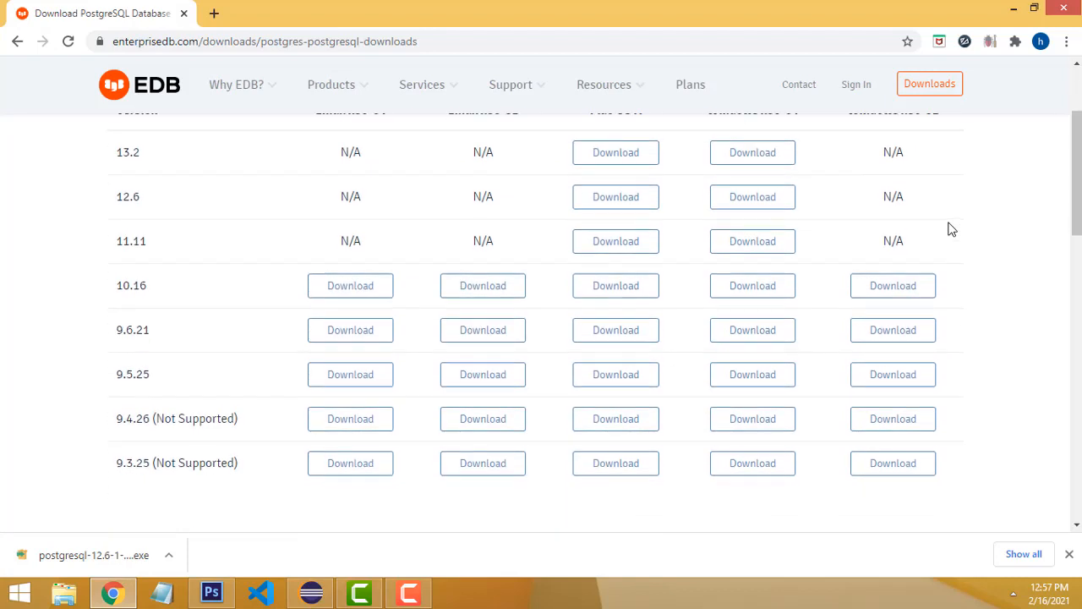
{"action": "scroll", "coordinate": [950, 229], "scroll_direction": "up", "scroll_amount": 1}
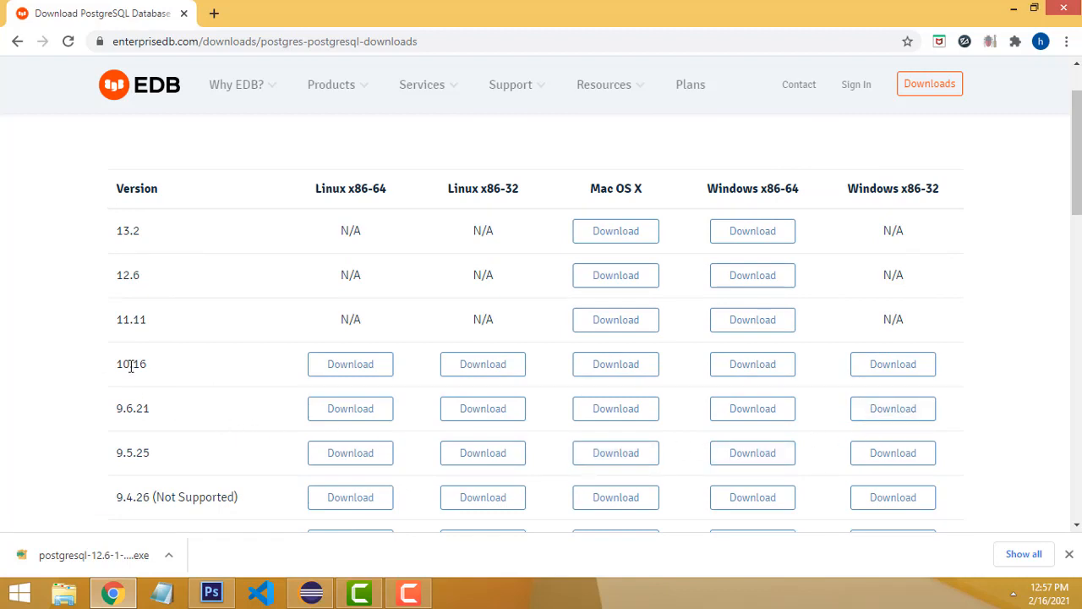
{"action": "scroll", "coordinate": [400, 411], "scroll_direction": "down", "scroll_amount": 1}
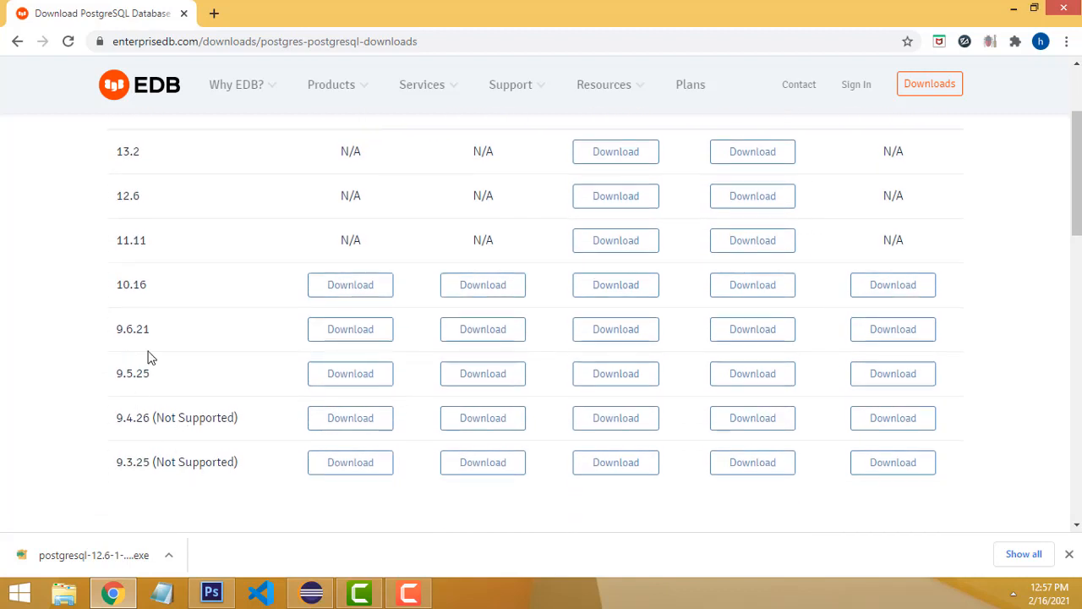
{"action": "scroll", "coordinate": [146, 352], "scroll_direction": "up", "scroll_amount": 1}
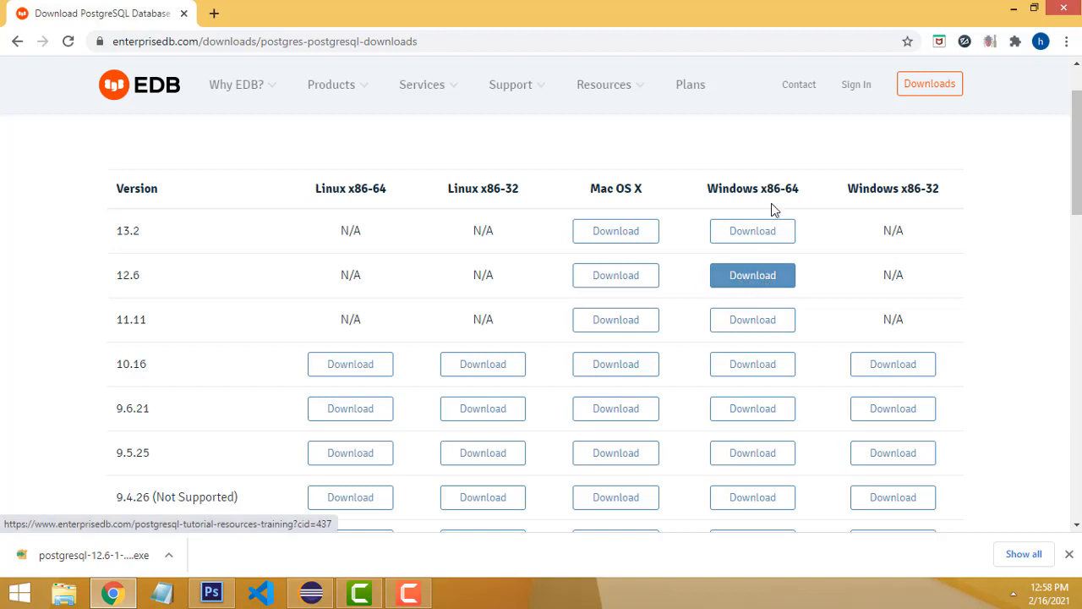
{"action": "left_click", "coordinate": [754, 284]}
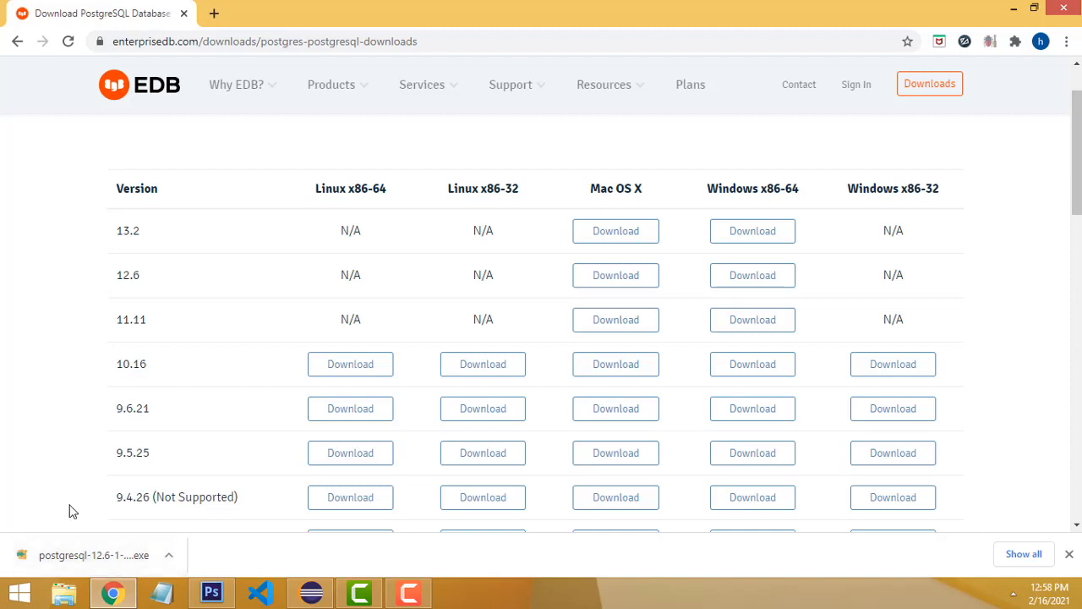
Step: Launch the downloaded PostgreSQL 12.6 installer
{"action": "left_click", "coordinate": [87, 560]}
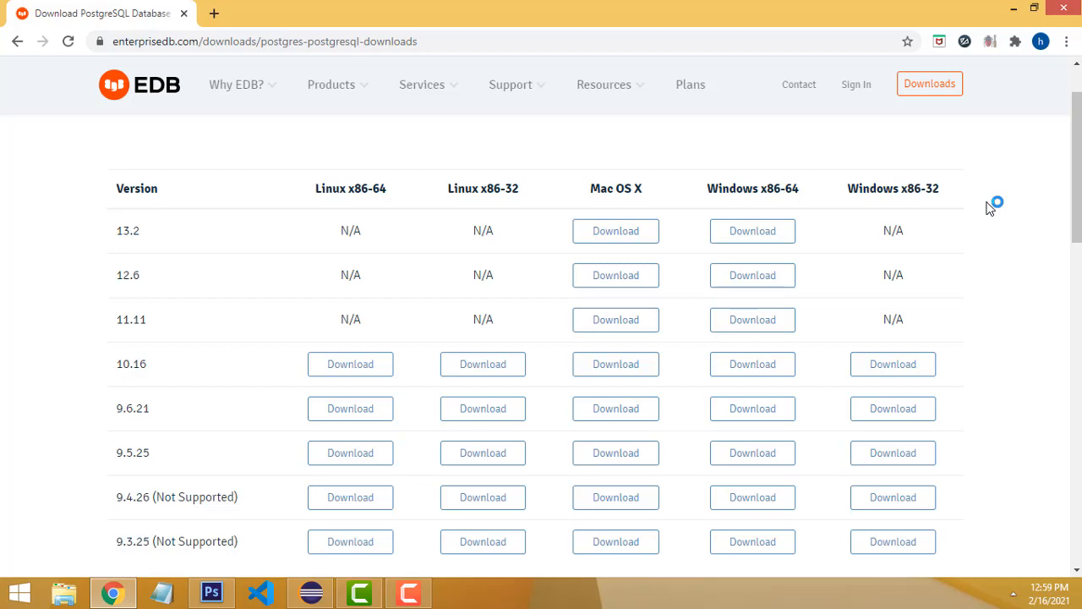
{"action": "scroll", "coordinate": [981, 258], "scroll_direction": "down", "scroll_amount": 3}
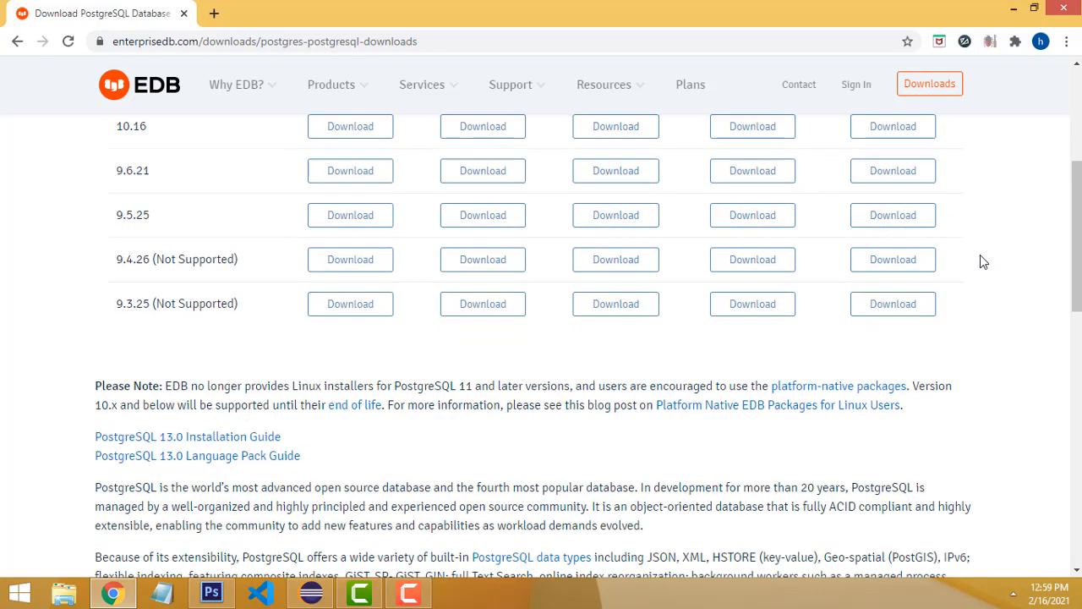
{"action": "scroll", "coordinate": [981, 258], "scroll_direction": "up", "scroll_amount": 3}
{"action": "scroll", "coordinate": [980, 262], "scroll_direction": "up", "scroll_amount": 1}
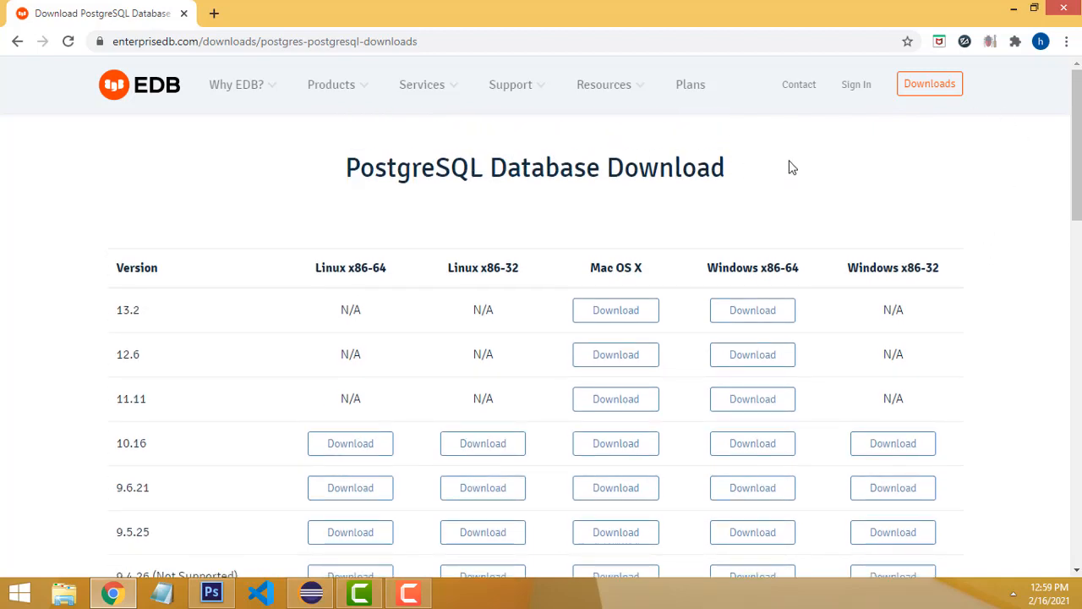
Step: Minimize the browser, Eclipse and Photoshop windows to uncover the PostgreSQL setup wizard, and reposition it on the desktop
{"action": "left_click", "coordinate": [1012, 10]}
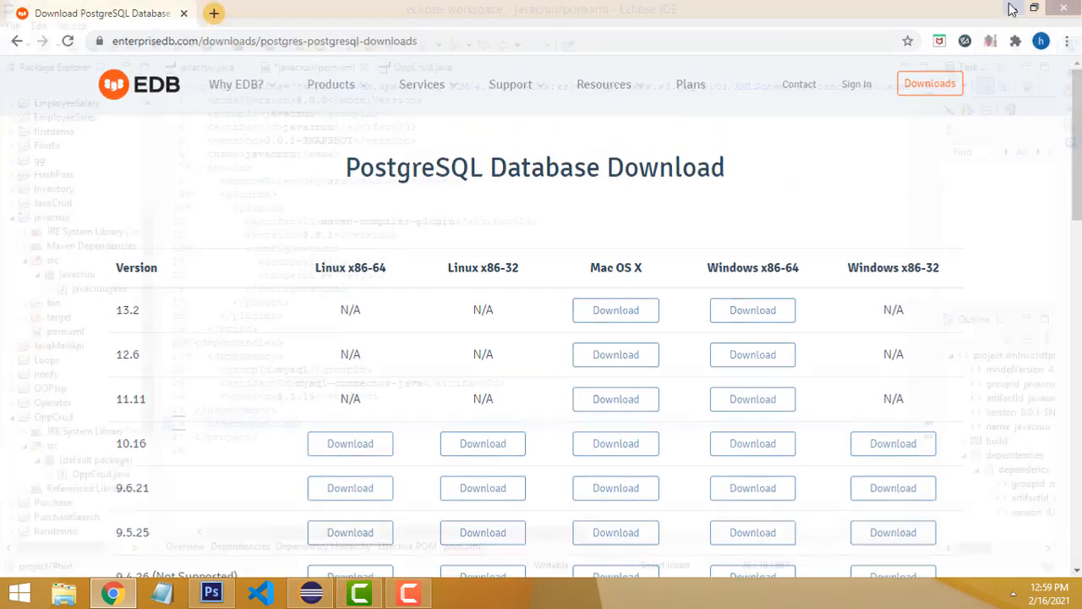
{"action": "left_click", "coordinate": [1013, 8]}
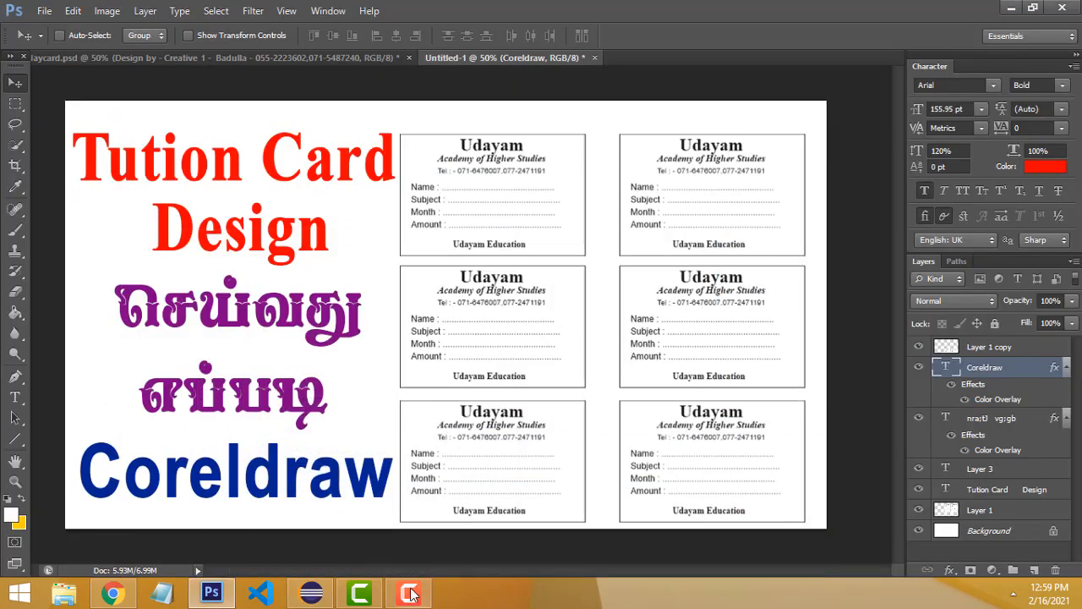
{"action": "left_click", "coordinate": [312, 594]}
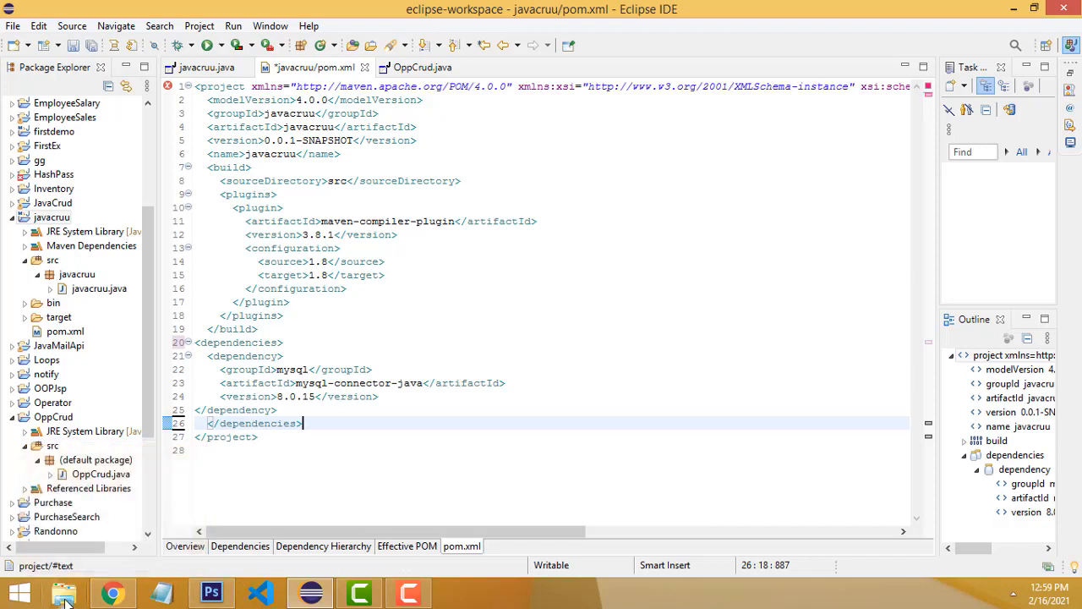
{"action": "left_click", "coordinate": [1015, 9]}
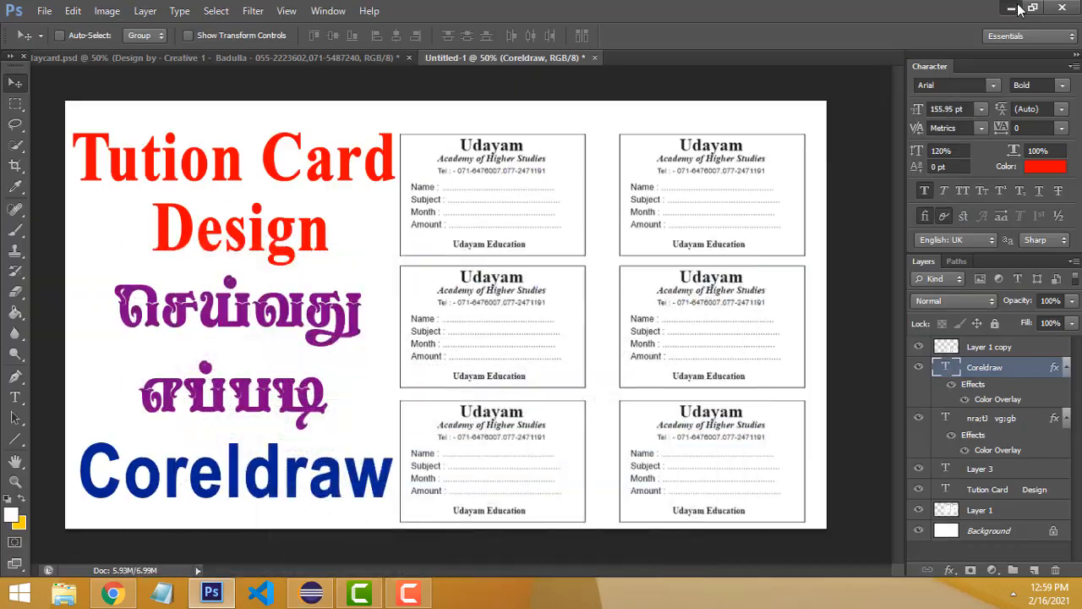
{"action": "left_click", "coordinate": [1018, 7]}
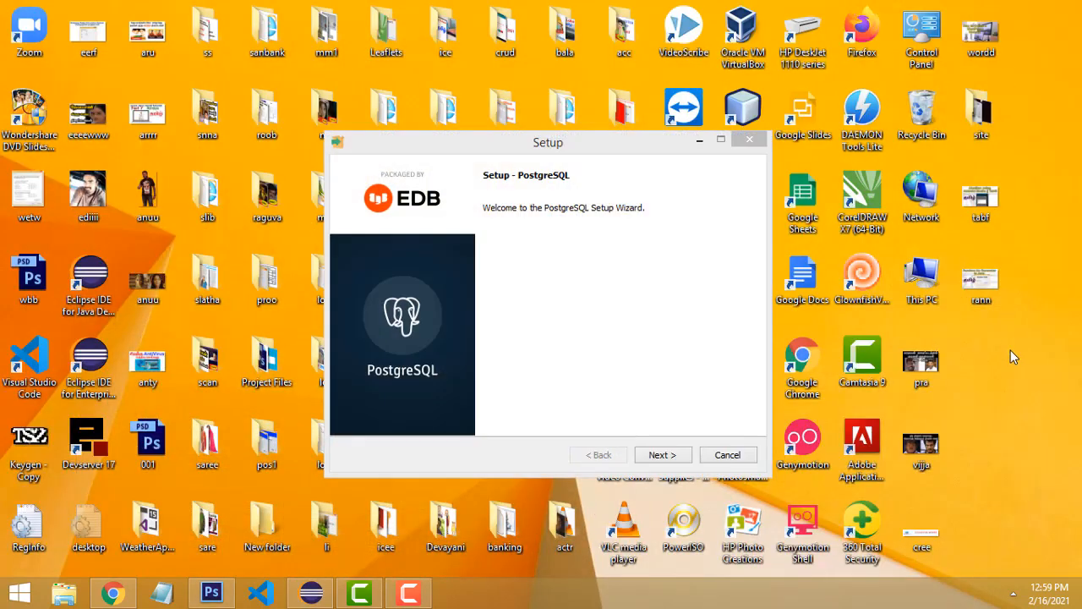
{"action": "right_click", "coordinate": [1010, 350]}
{"action": "left_click_drag", "start_coordinate": [565, 142], "coordinate": [511, 137]}
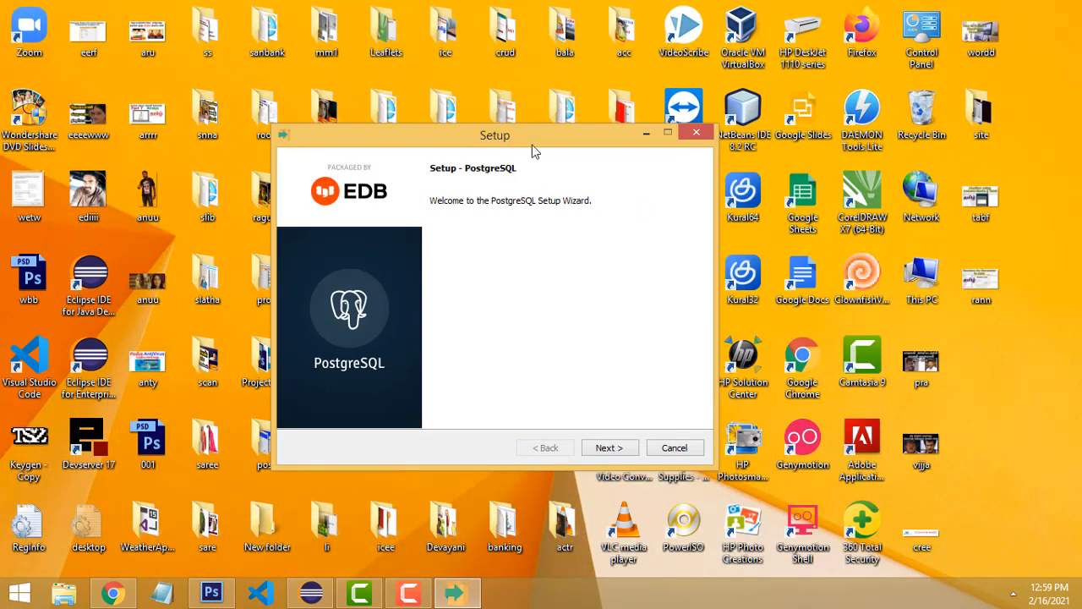
{"action": "left_click", "coordinate": [210, 594]}
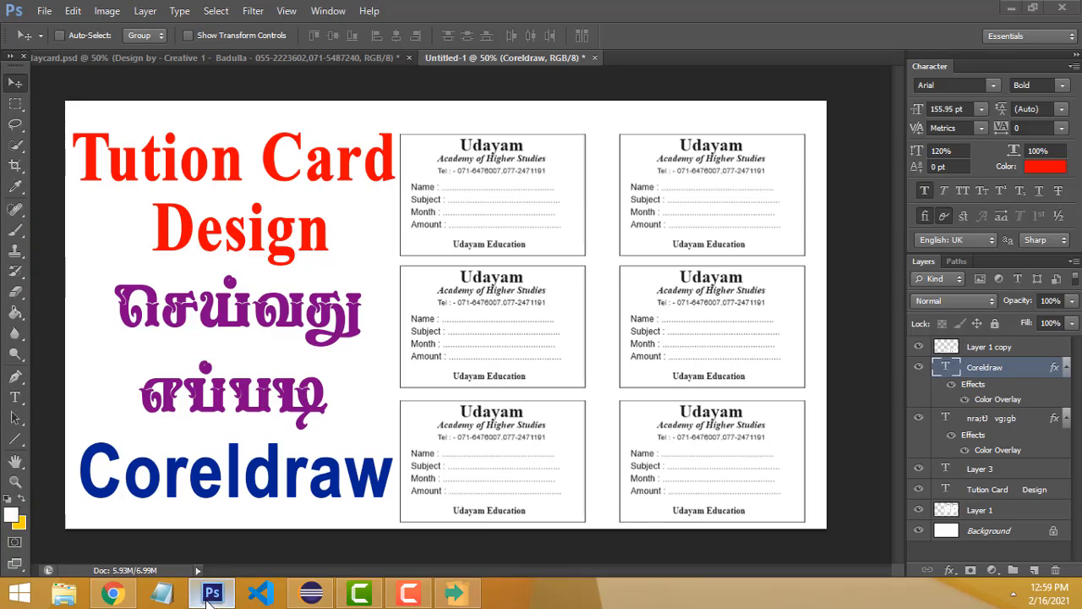
{"action": "left_click", "coordinate": [210, 594]}
{"action": "left_click", "coordinate": [312, 595]}
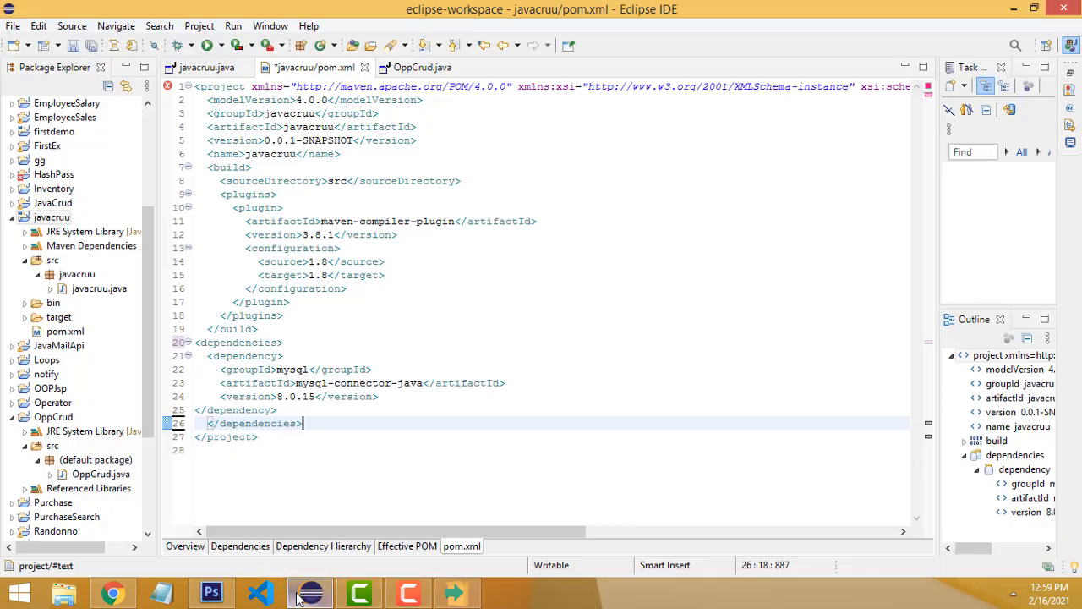
{"action": "left_click", "coordinate": [452, 596]}
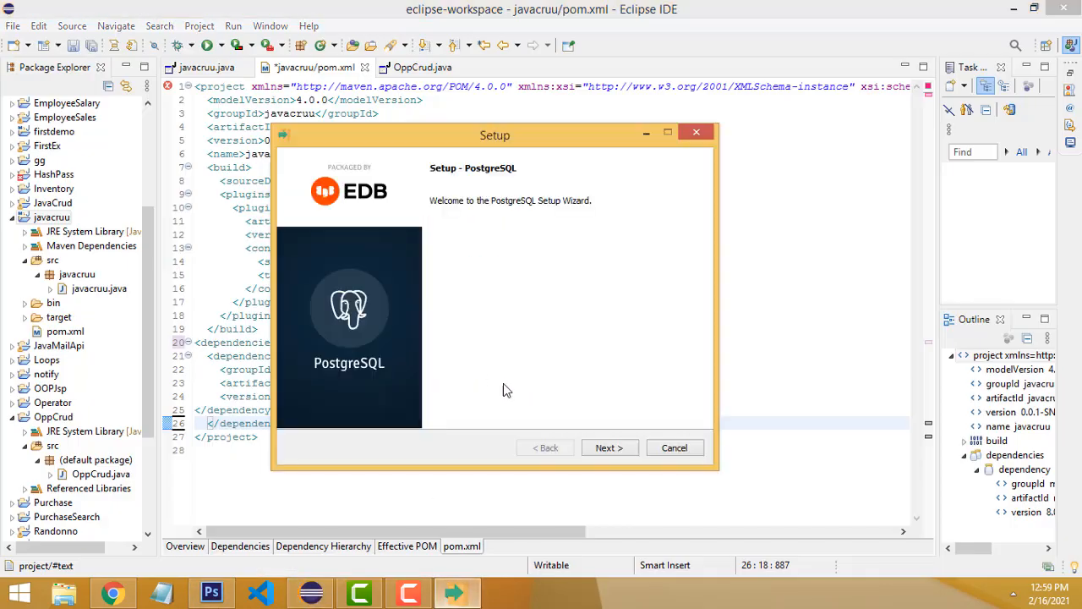
Step: Start the PostgreSQL setup and accept C:\Program Files\PostgreSQL\12 as the installation directory
{"action": "left_click", "coordinate": [609, 449]}
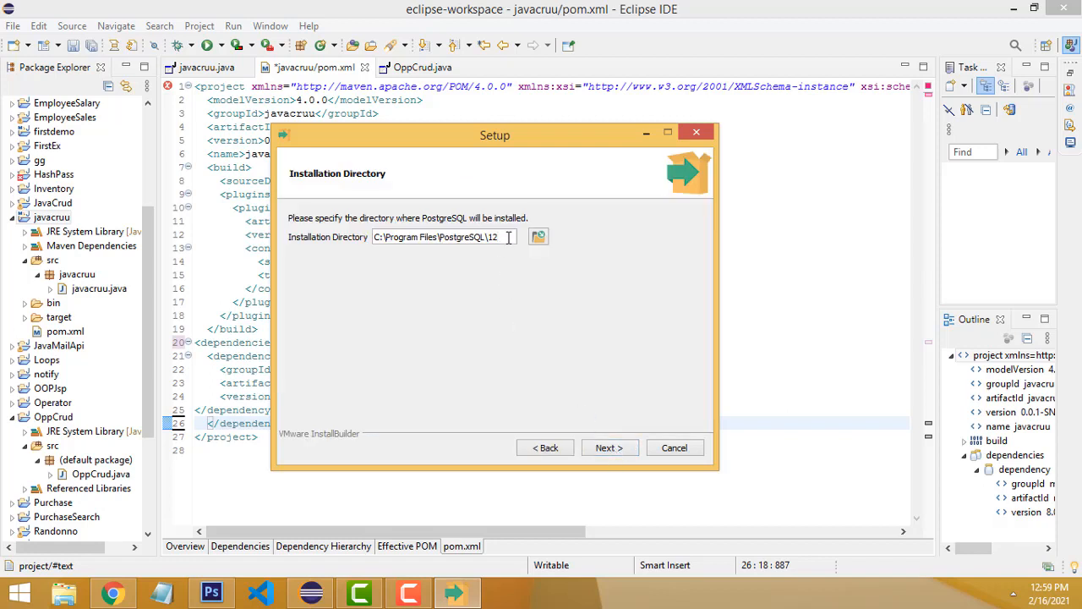
{"action": "left_click_drag", "start_coordinate": [500, 238], "coordinate": [300, 239]}
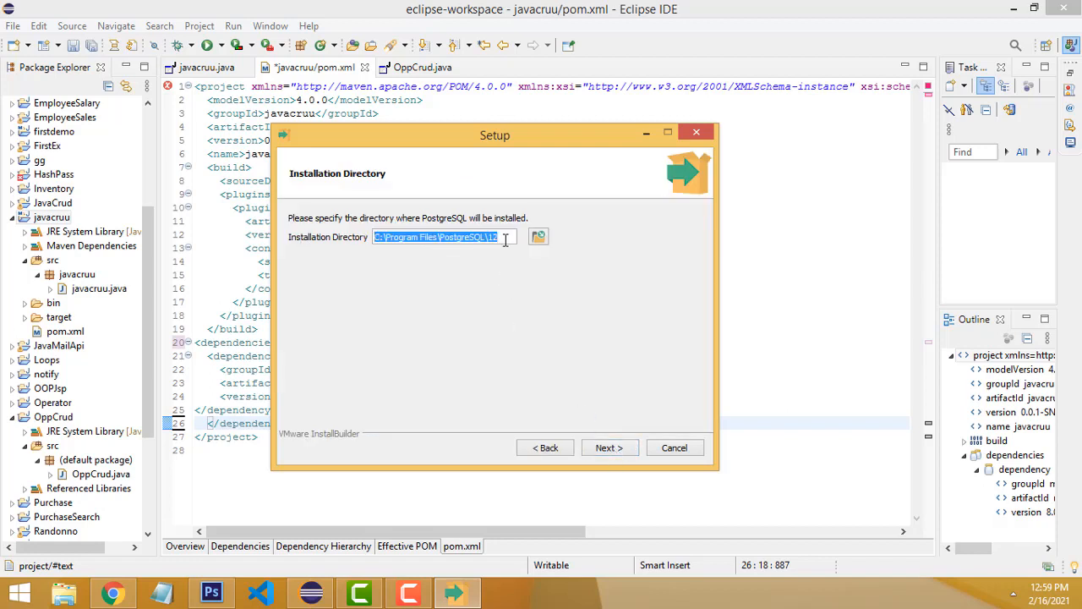
{"action": "left_click", "coordinate": [380, 239]}
{"action": "double_click", "coordinate": [401, 237]}
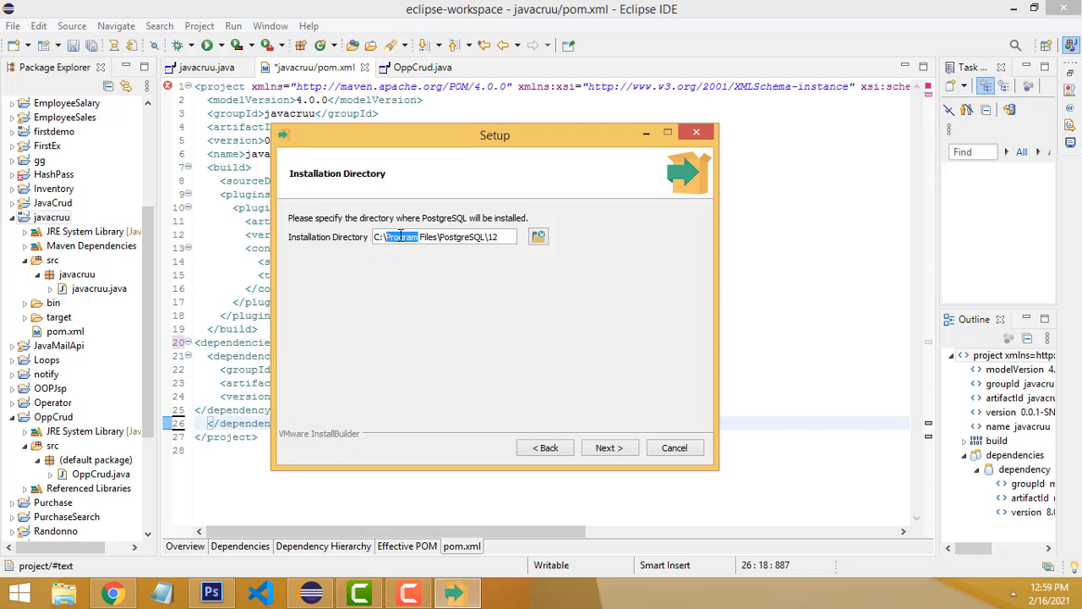
{"action": "double_click", "coordinate": [454, 238]}
{"action": "left_click", "coordinate": [607, 449]}
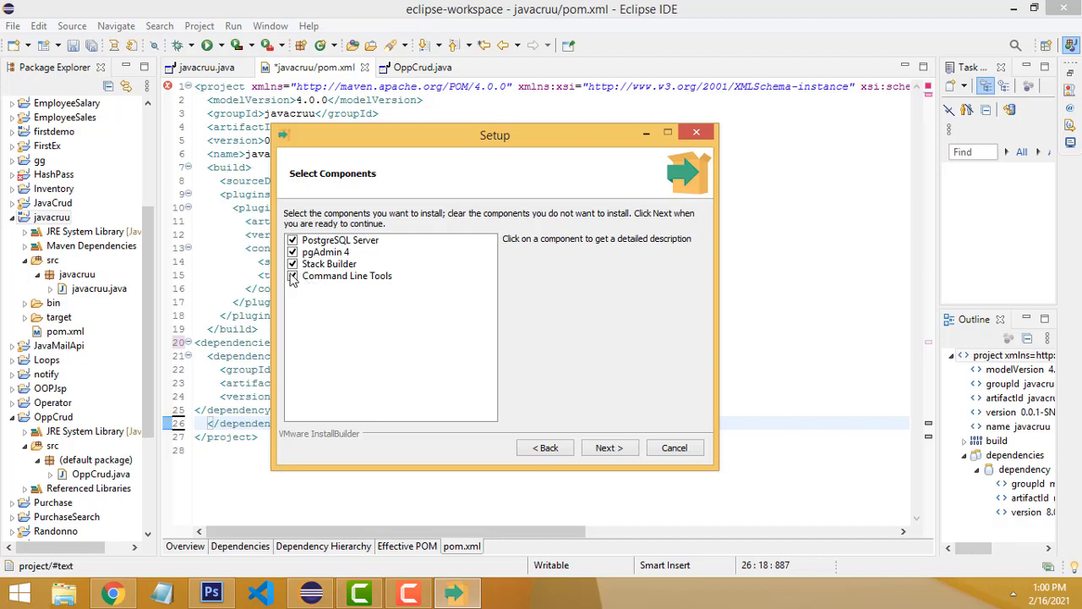
Step: Keep PostgreSQL Server, pgAdmin 4, Stack Builder and Command Line Tools selected, and accept the default data directory
{"action": "left_click", "coordinate": [617, 452]}
{"action": "left_click", "coordinate": [608, 453]}
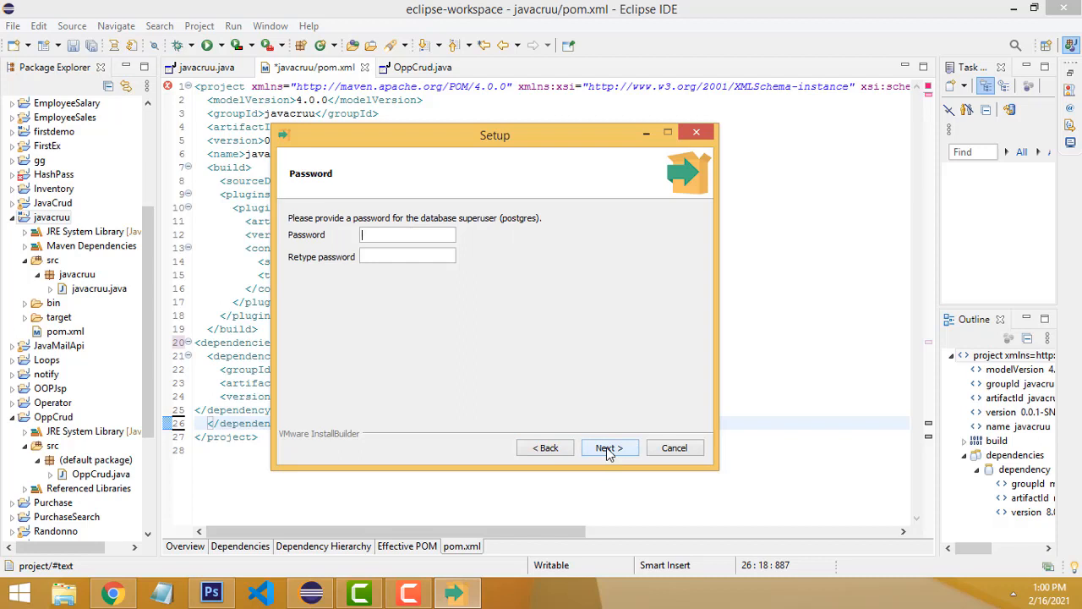
Step: Enter and confirm the password for the database superuser (postgres)
{"action": "left_click", "coordinate": [413, 238]}
{"action": "type", "text": "3"}
{"action": "left_click", "coordinate": [604, 450]}
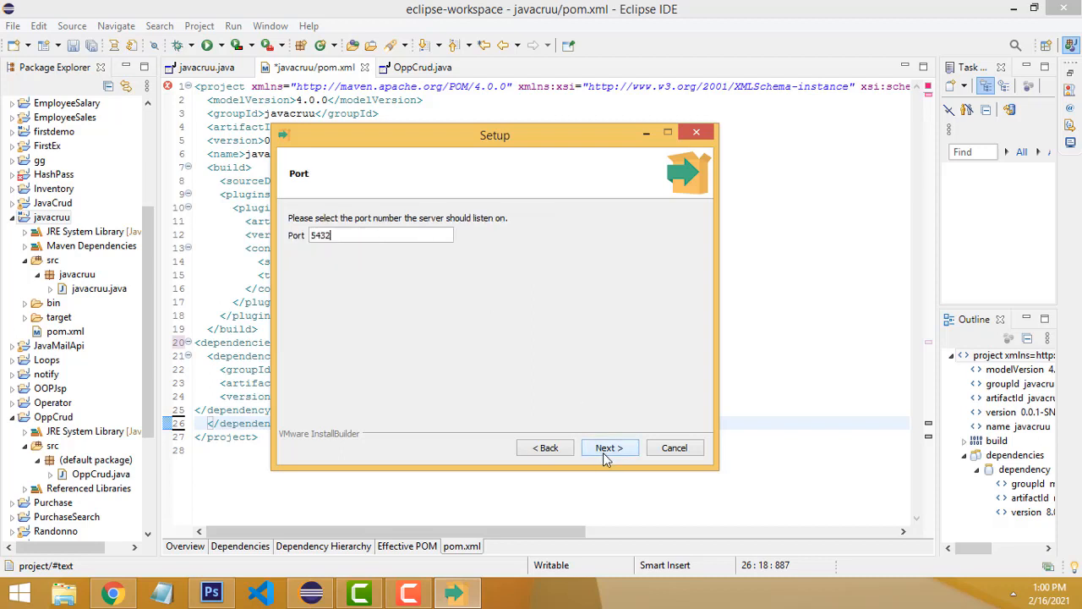
Step: Keep 5432 as the port number the server listens on and continue
{"action": "left_click_drag", "start_coordinate": [366, 240], "coordinate": [96, 213]}
{"action": "left_click", "coordinate": [343, 236]}
{"action": "left_click_drag", "start_coordinate": [340, 238], "coordinate": [246, 241]}
{"action": "left_click_drag", "start_coordinate": [336, 238], "coordinate": [191, 236]}
{"action": "left_click", "coordinate": [609, 449]}
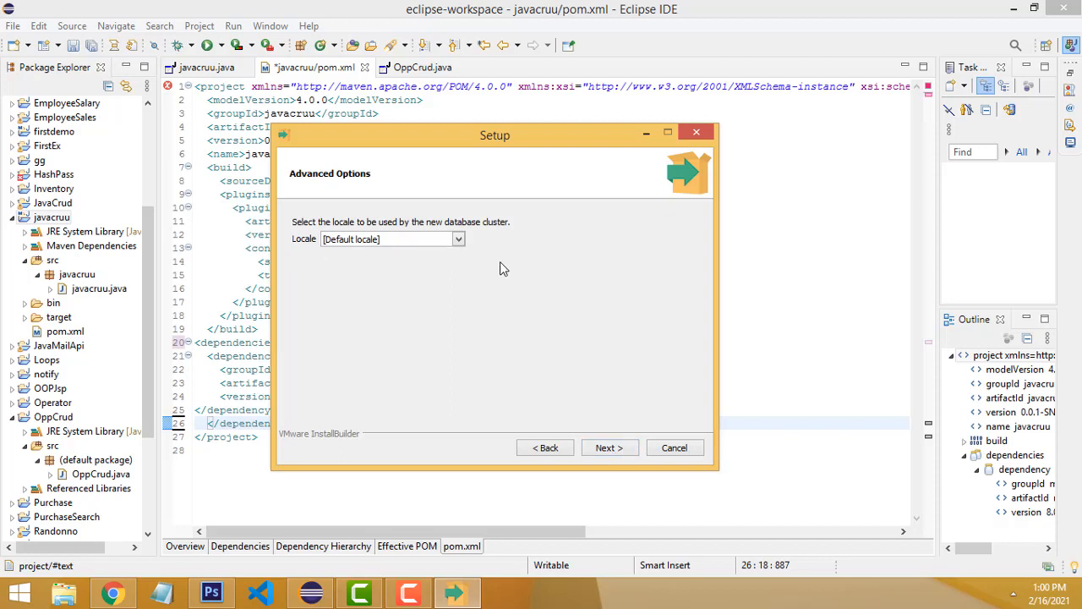
Step: Keep the default locale for the database cluster and continue to the Ready to Install page
{"action": "left_click", "coordinate": [455, 241]}
{"action": "left_click", "coordinate": [451, 243]}
{"action": "left_click", "coordinate": [606, 449]}
{"action": "left_click", "coordinate": [606, 454]}
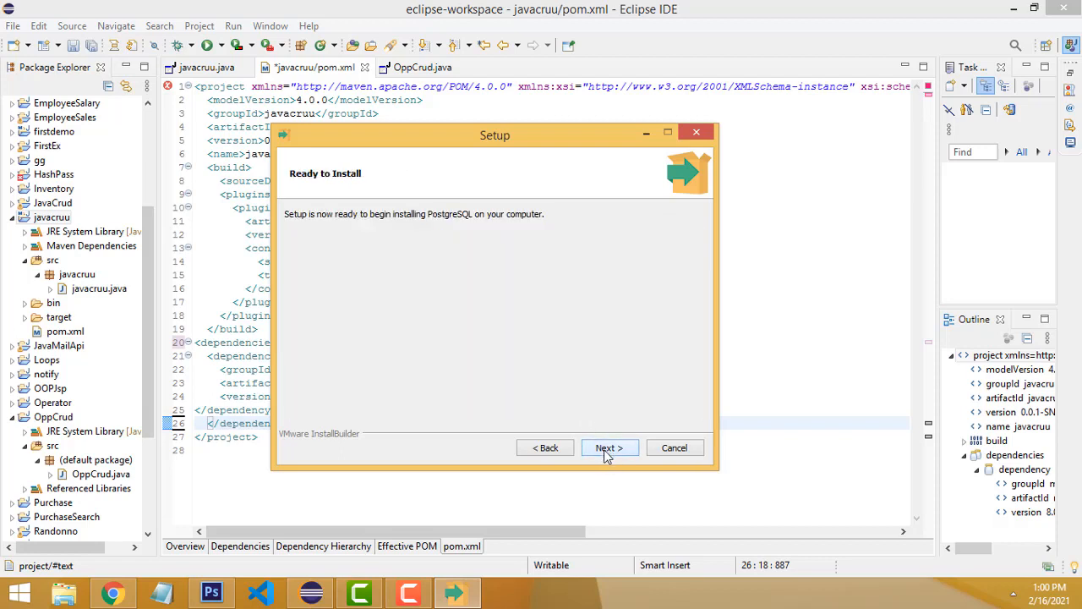
Step: Run the PostgreSQL installation and finish the setup wizard with Stack Builder set to launch at exit
{"action": "left_click", "coordinate": [605, 454]}
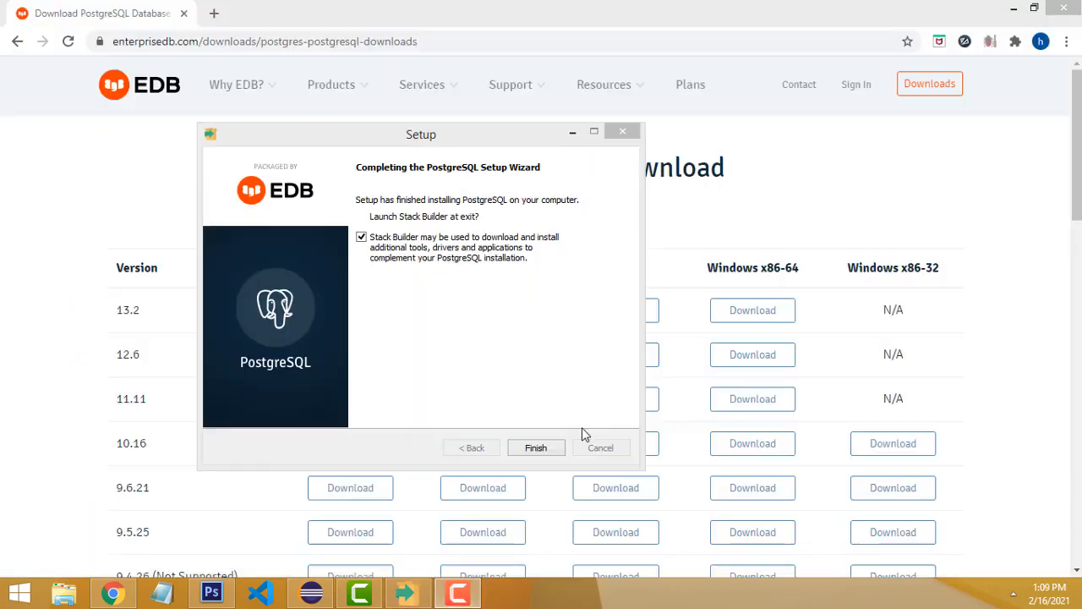
{"action": "left_click", "coordinate": [552, 421]}
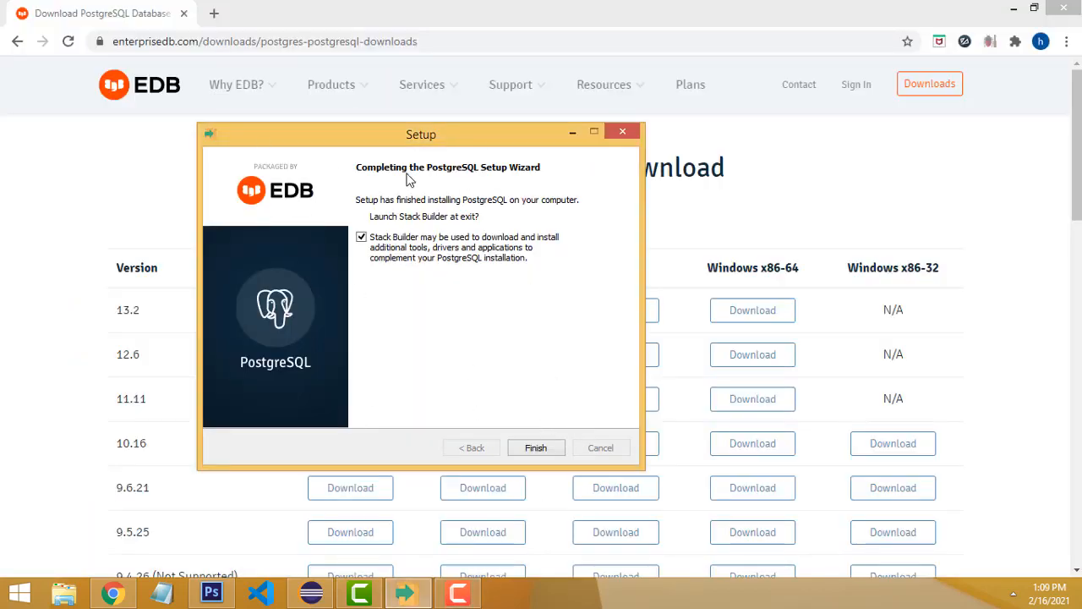
{"action": "left_click", "coordinate": [535, 448]}
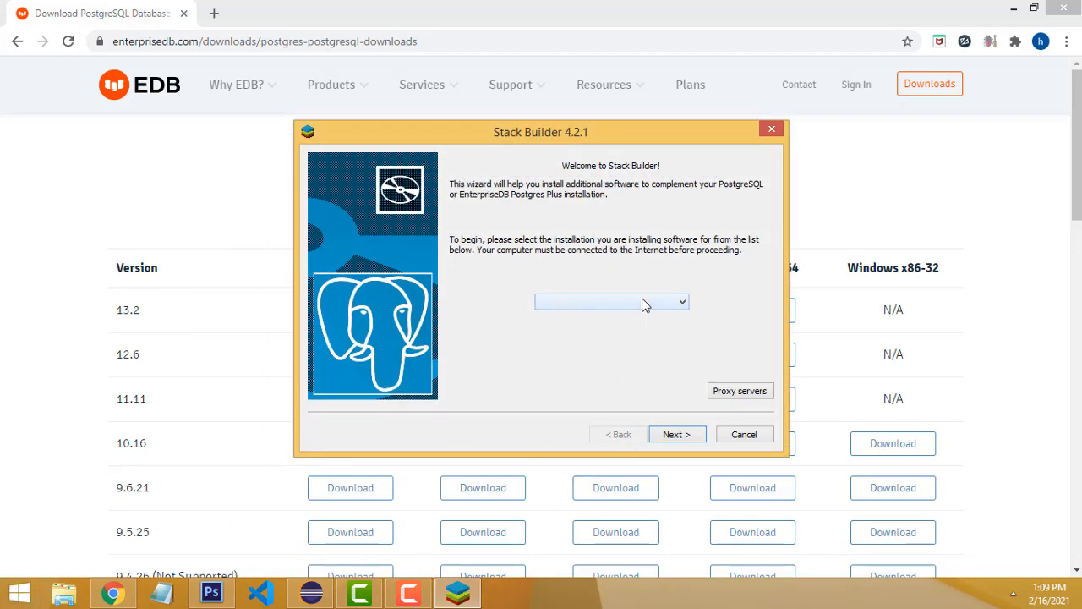
Step: In Stack Builder, load the application list for PostgreSQL 12 (x64) on port 5432 and exit the wizard without installing anything
{"action": "left_click", "coordinate": [643, 304]}
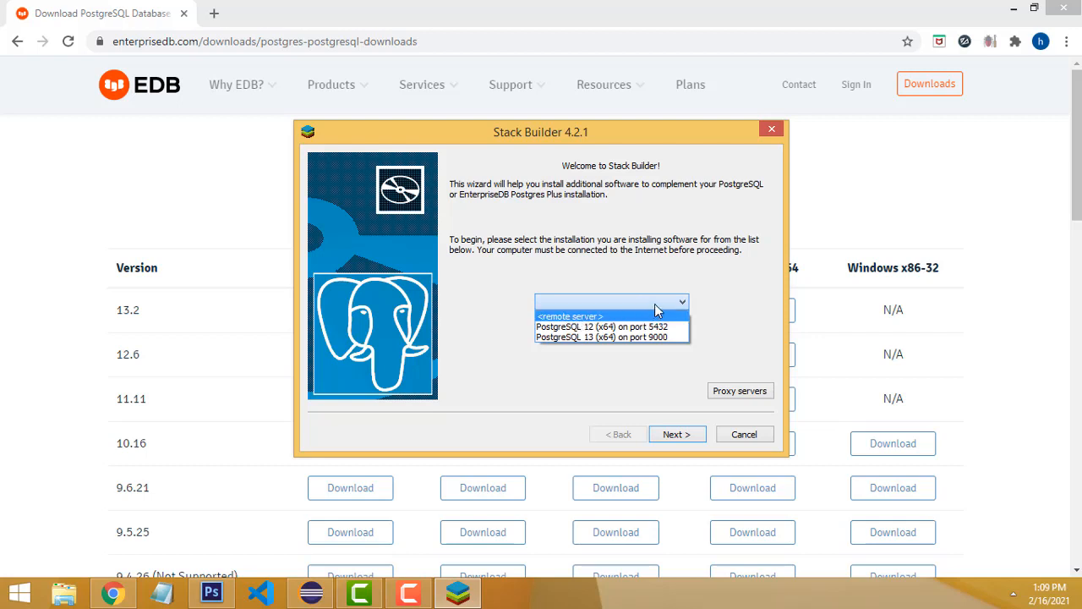
{"action": "left_click", "coordinate": [640, 328]}
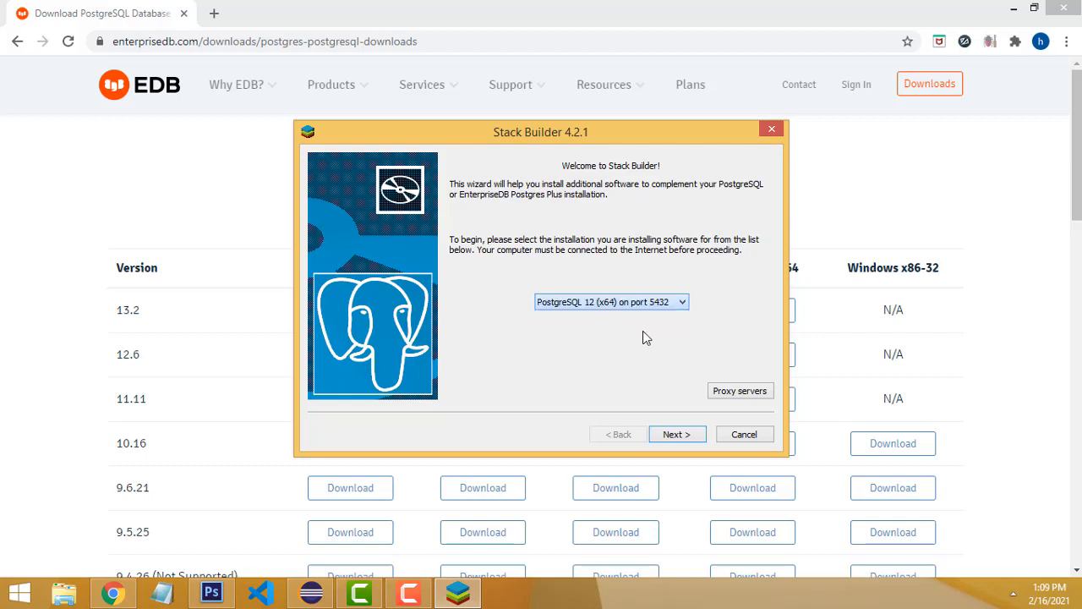
{"action": "left_click", "coordinate": [677, 438]}
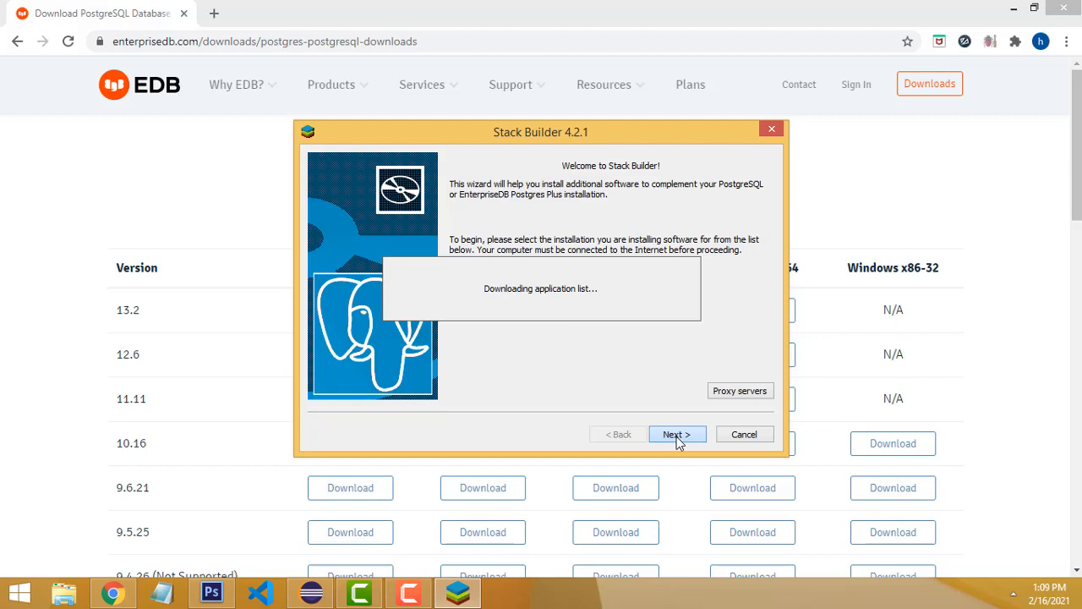
{"action": "left_click", "coordinate": [397, 598]}
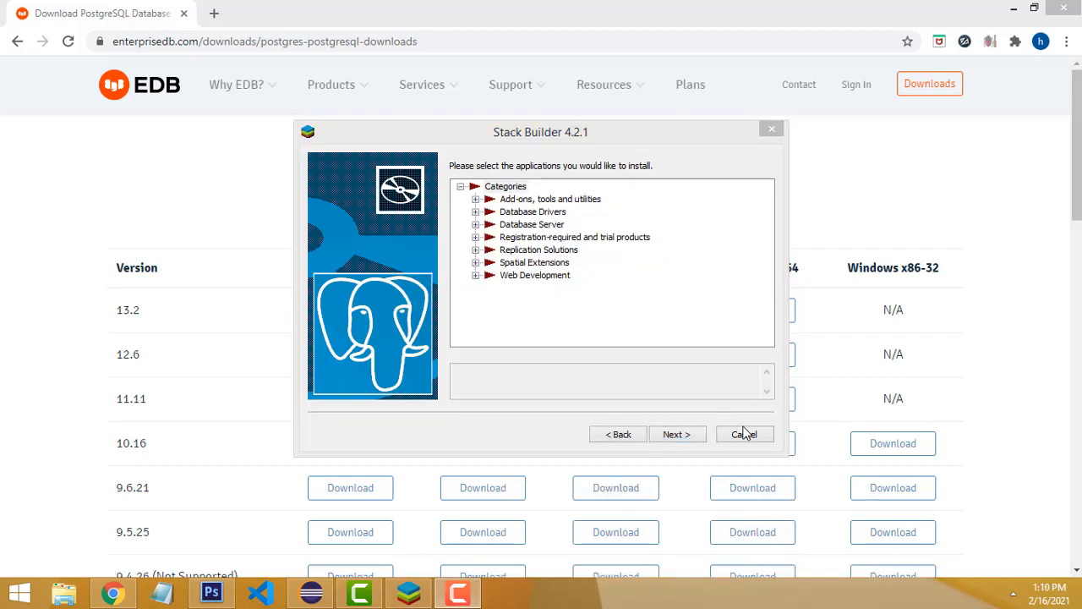
{"action": "left_click", "coordinate": [744, 434]}
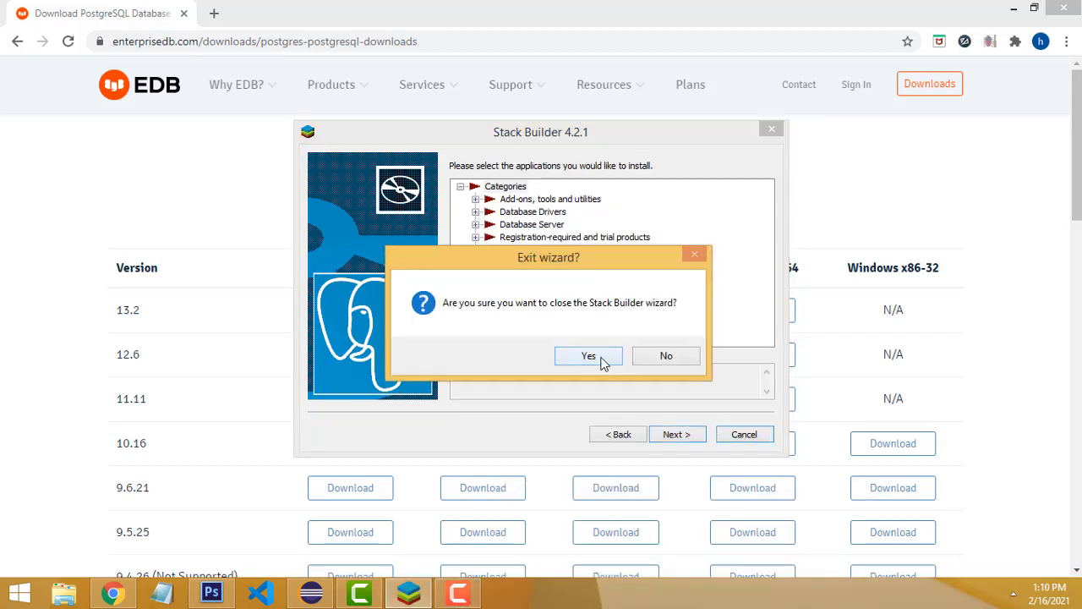
{"action": "left_click", "coordinate": [603, 361]}
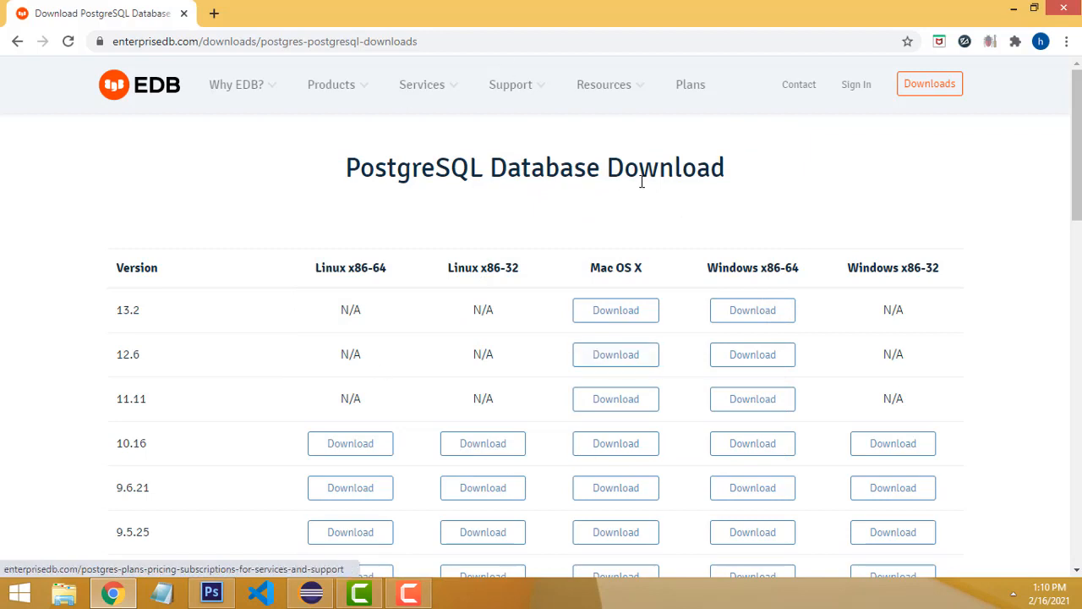
Step: Find pgAdmin 4 among the installed Windows apps and launch it
{"action": "left_click", "coordinate": [12, 601]}
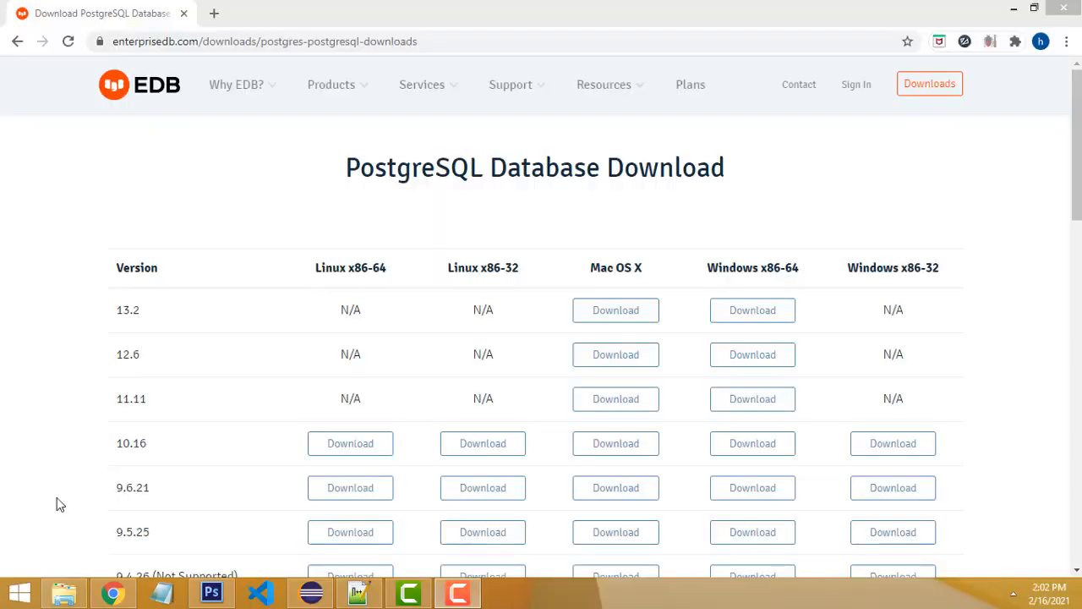
{"action": "left_click", "coordinate": [17, 595]}
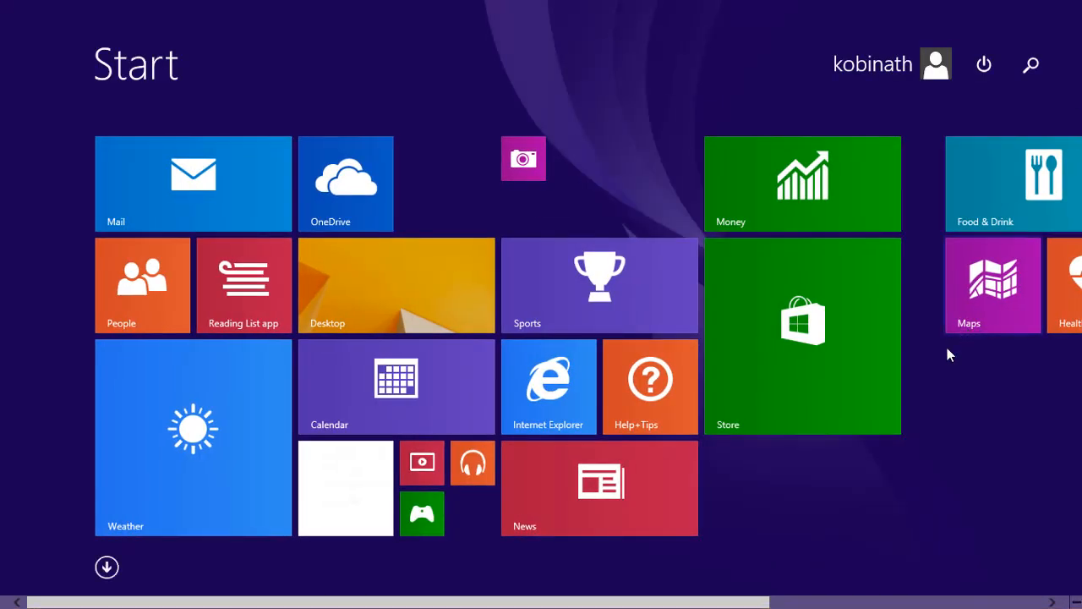
{"action": "left_click", "coordinate": [107, 567]}
{"action": "left_click", "coordinate": [957, 71]}
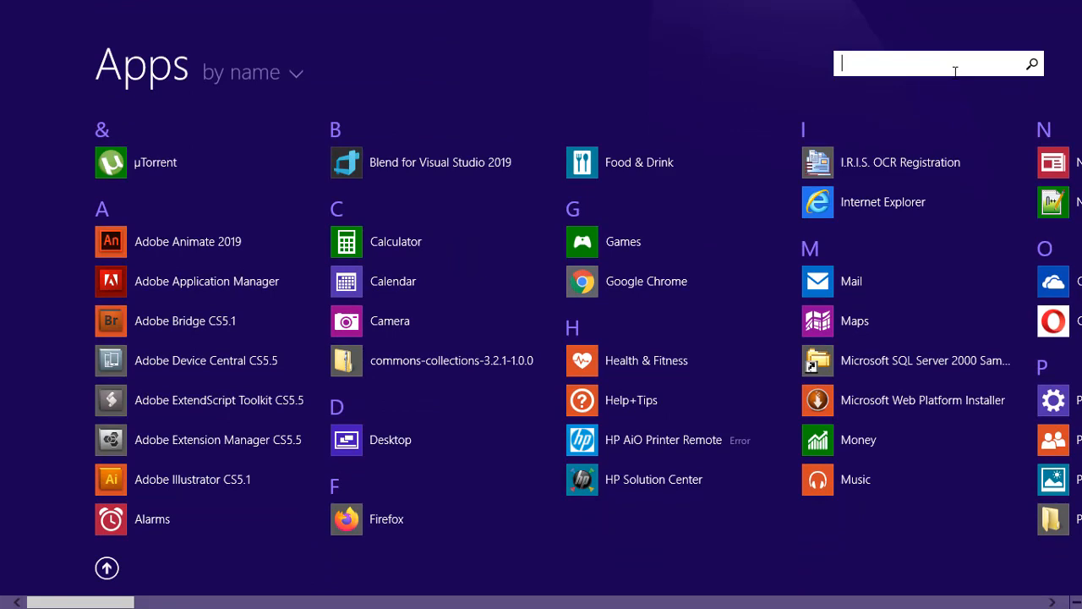
{"action": "type", "text": "p"}
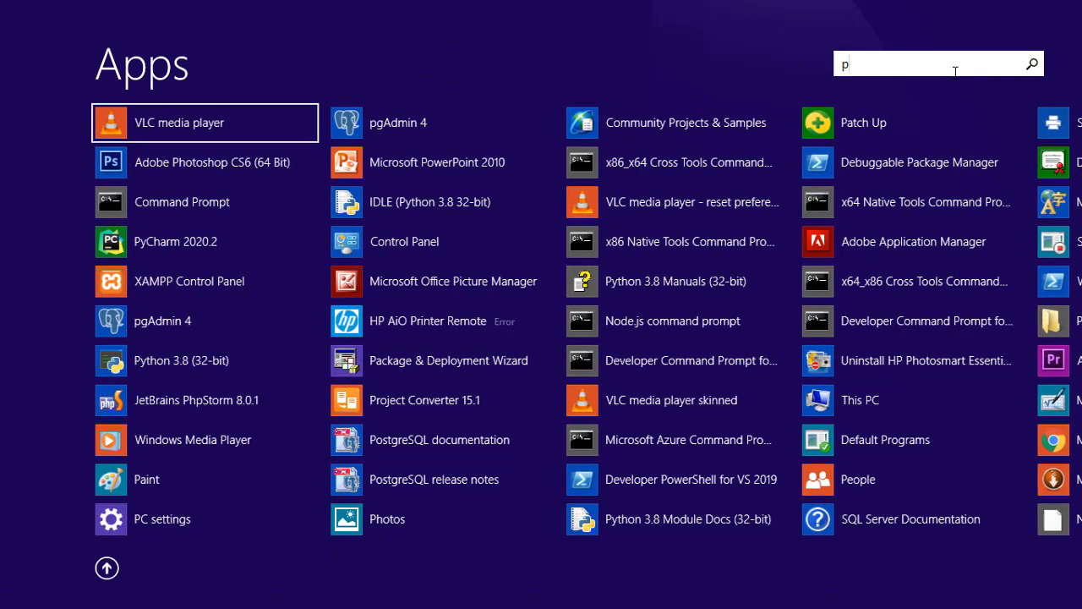
{"action": "left_click", "coordinate": [164, 321]}
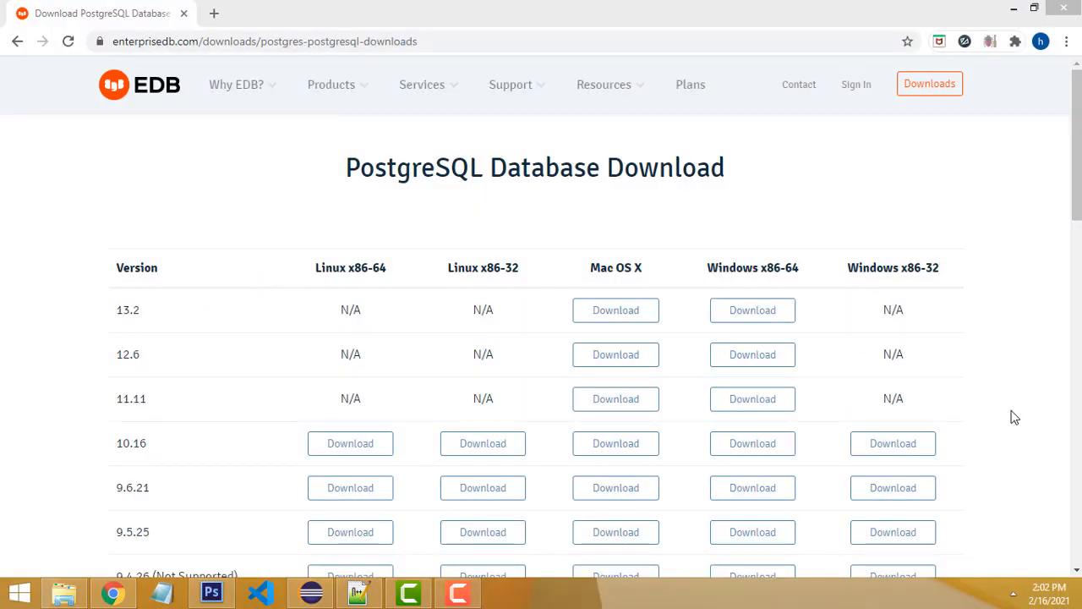
Step: Open a new pgAdmin 4 window in the web browser from the running pgAdmin server
{"action": "left_click", "coordinate": [1014, 594]}
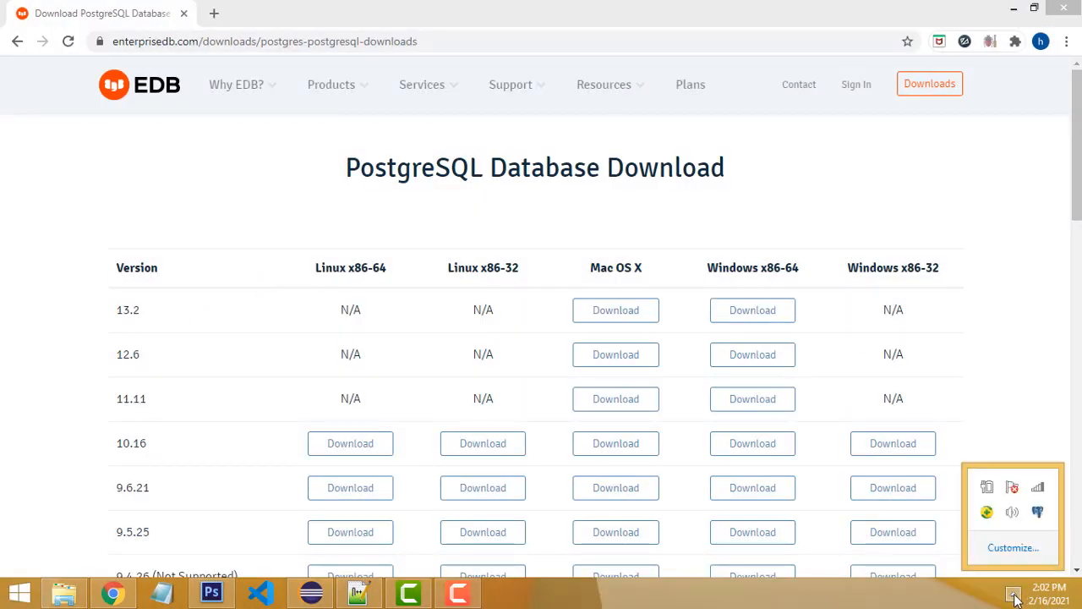
{"action": "right_click", "coordinate": [1038, 515]}
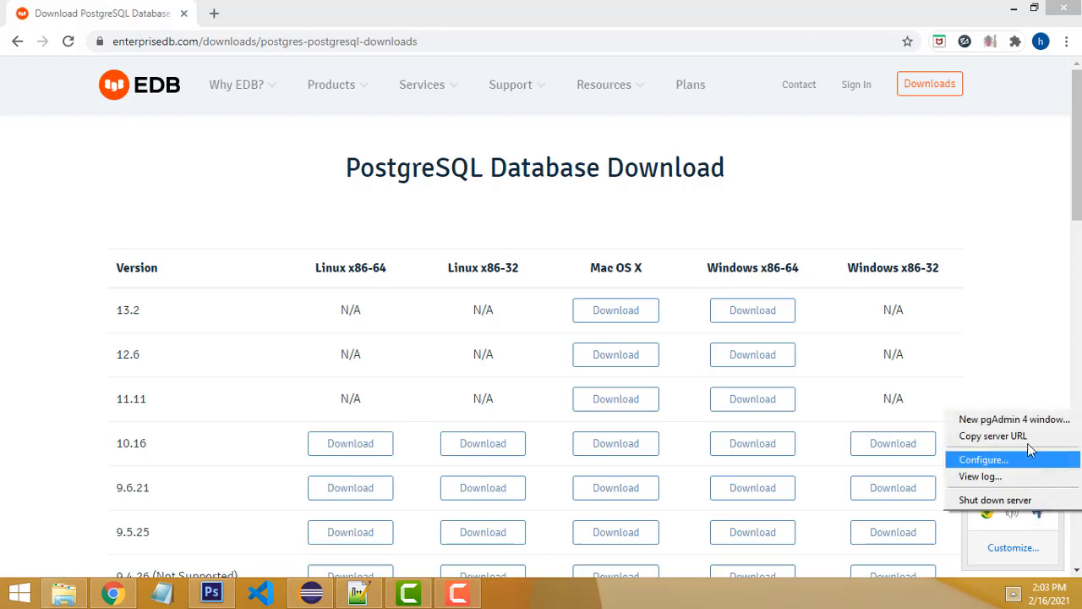
{"action": "left_click", "coordinate": [1015, 419]}
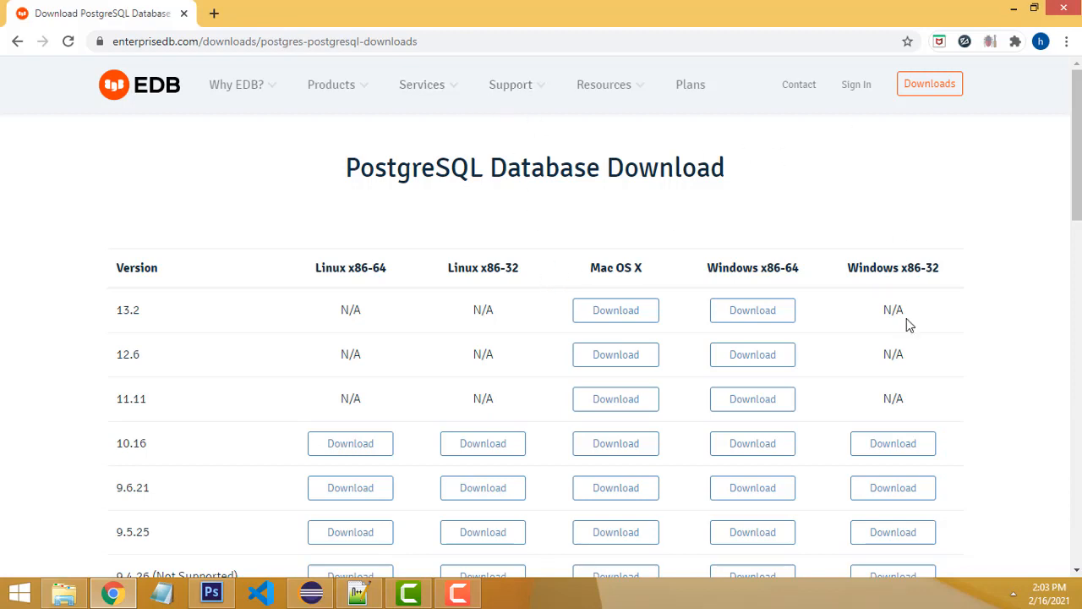
{"action": "left_click", "coordinate": [1014, 593]}
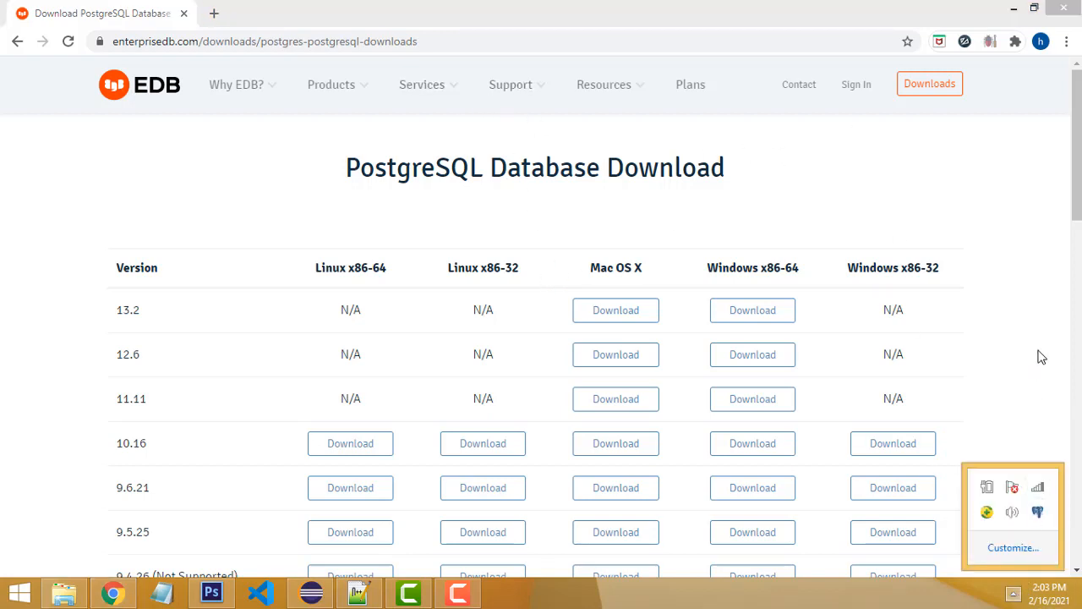
{"action": "right_click", "coordinate": [1038, 515]}
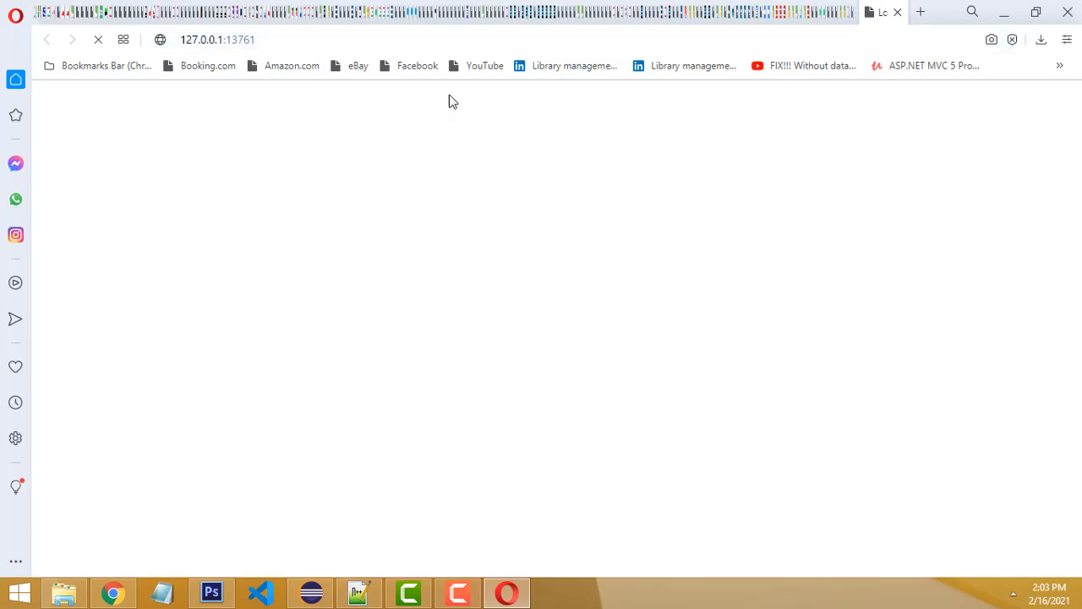
{"action": "left_click", "coordinate": [453, 38]}
{"action": "left_click", "coordinate": [543, 40]}
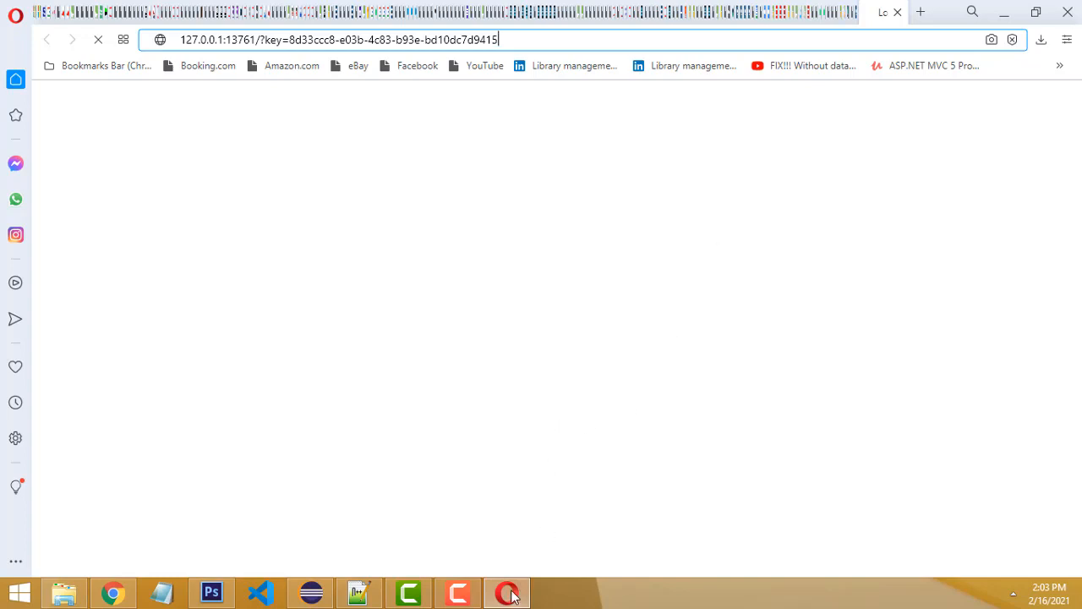
{"action": "mouse_move", "coordinate": [512, 597]}
{"action": "left_click", "coordinate": [458, 595]}
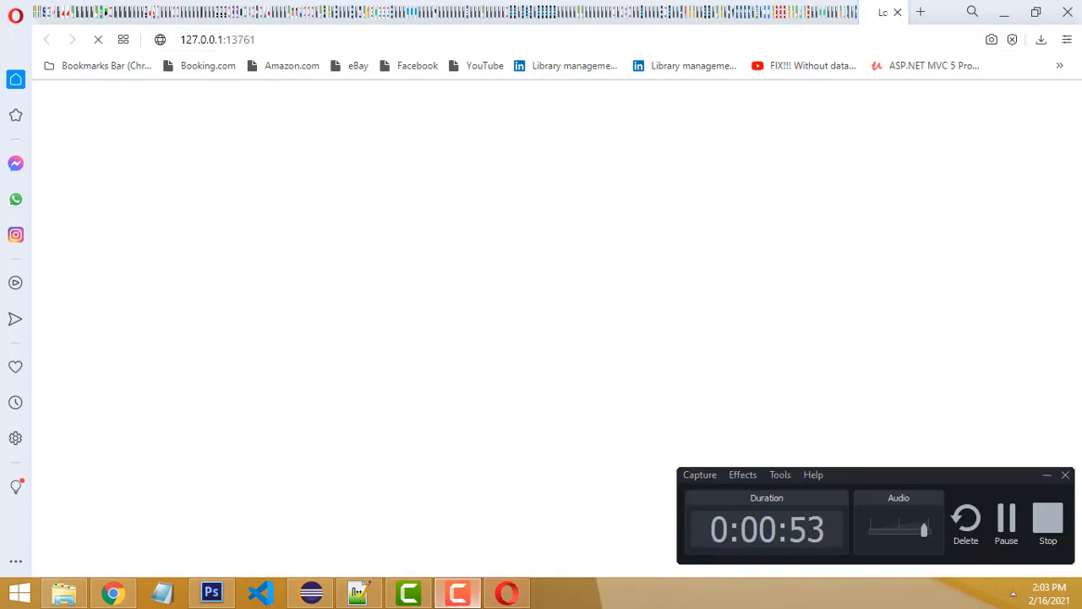
{"action": "left_click", "coordinate": [1055, 533]}
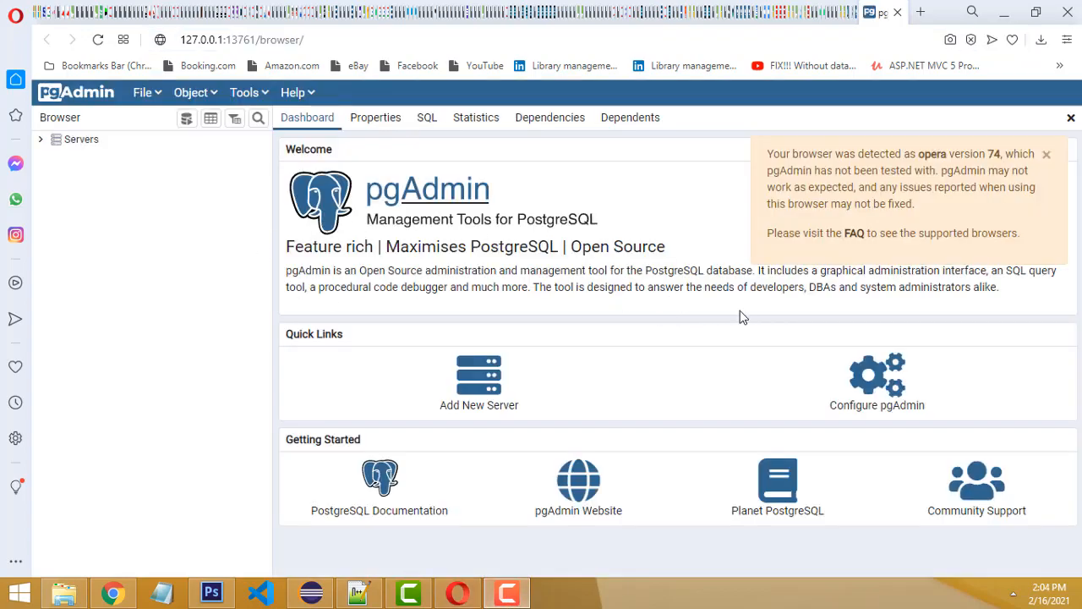
Step: Expand the PostgreSQL 12 server and its Databases node in the object tree, closing the Dashboard and the browser compatibility notice
{"action": "left_click", "coordinate": [41, 140]}
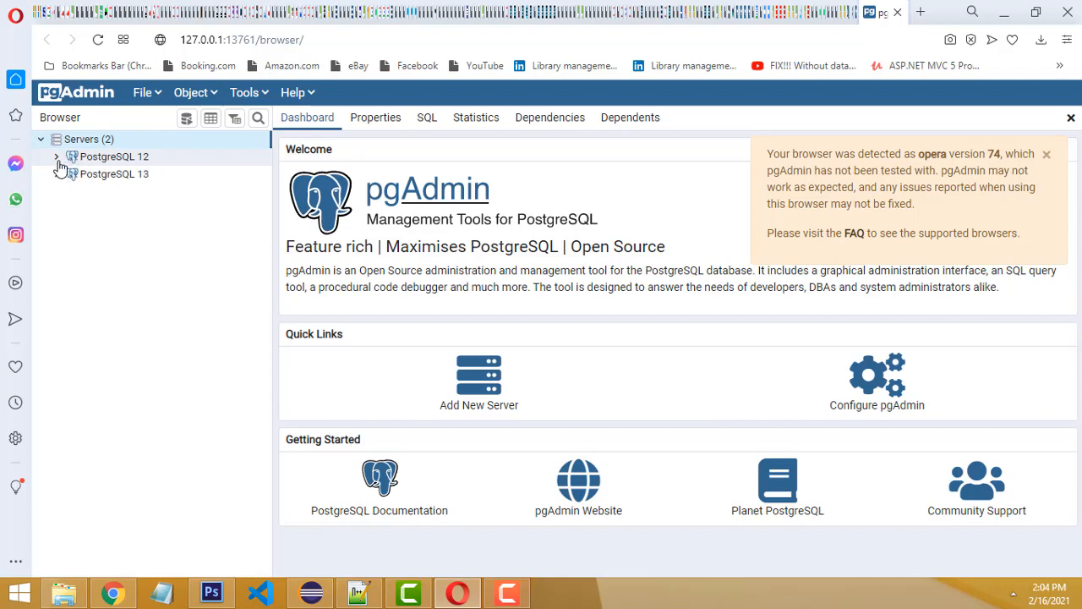
{"action": "left_click", "coordinate": [56, 160]}
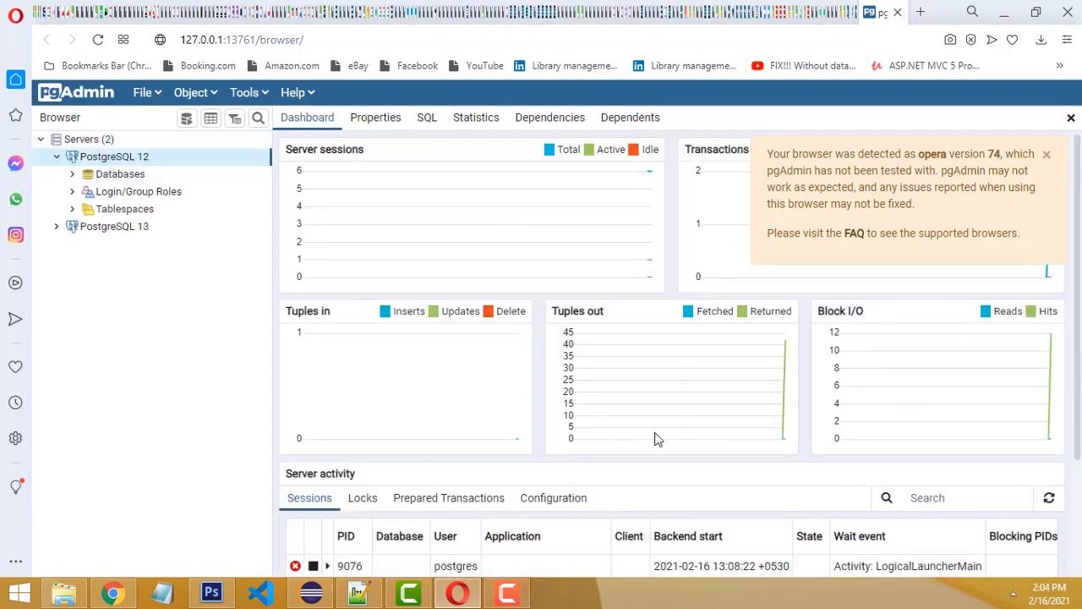
{"action": "left_click", "coordinate": [1071, 117]}
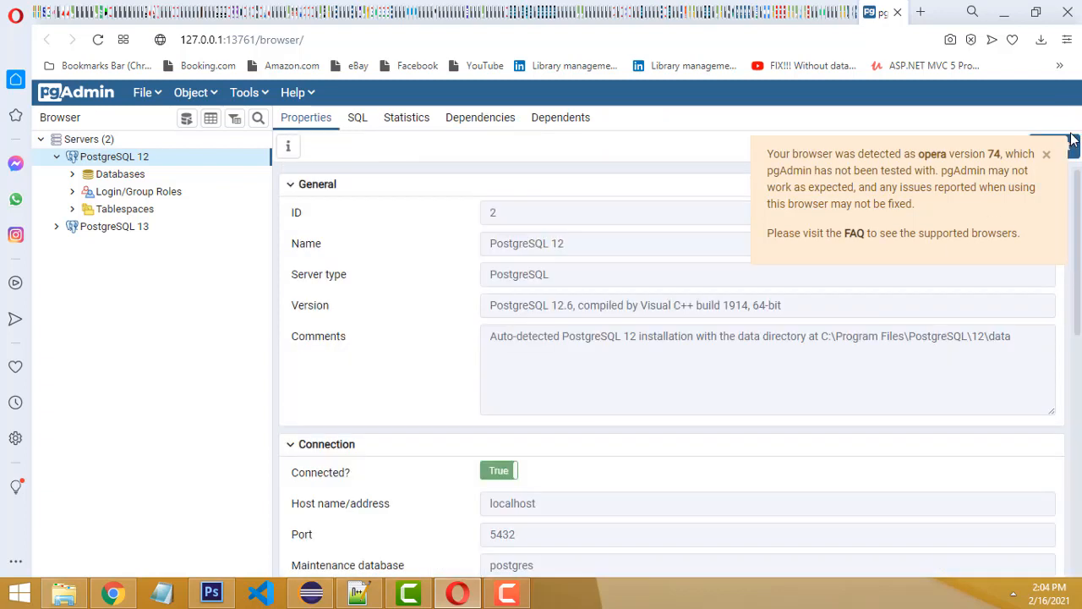
{"action": "left_click", "coordinate": [73, 177]}
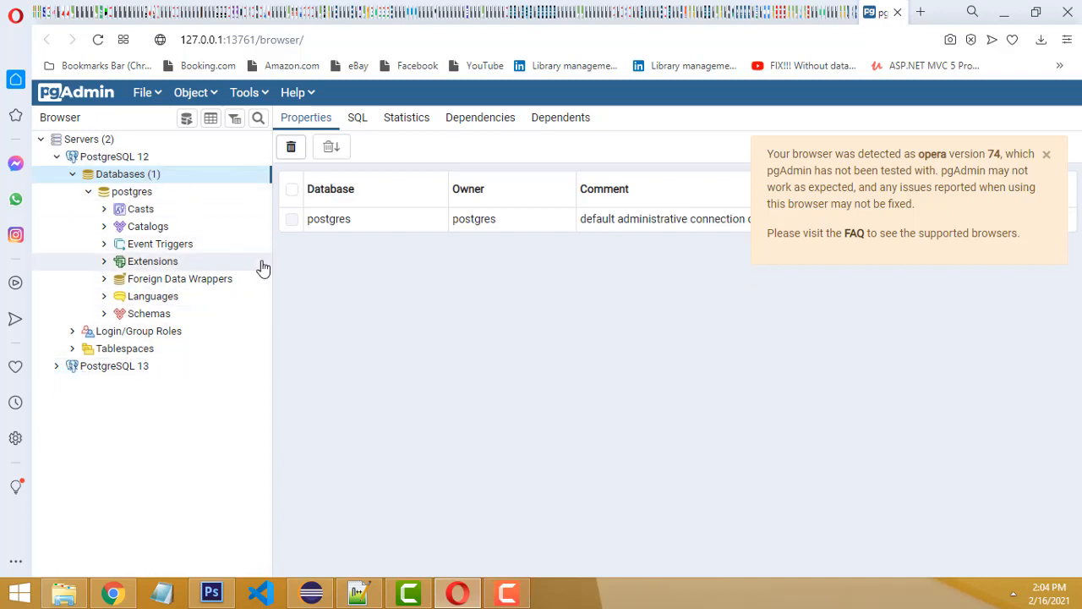
{"action": "left_click", "coordinate": [1047, 156]}
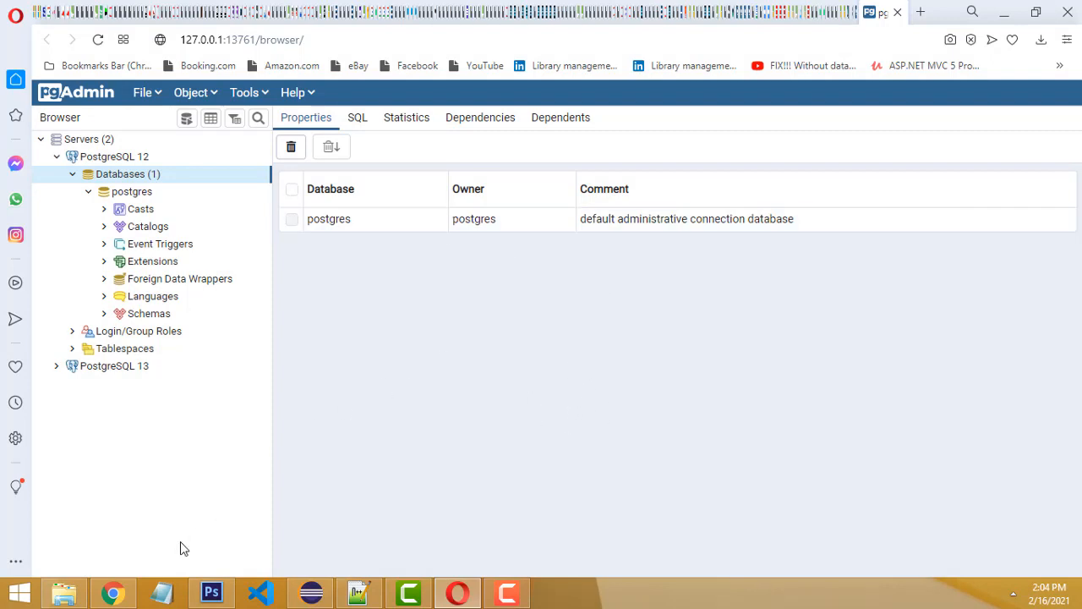
Step: Switch to File Explorer, return to the C:\Program Files\PostgreSQL folder and search it for postgresql.conf
{"action": "left_click", "coordinate": [68, 594]}
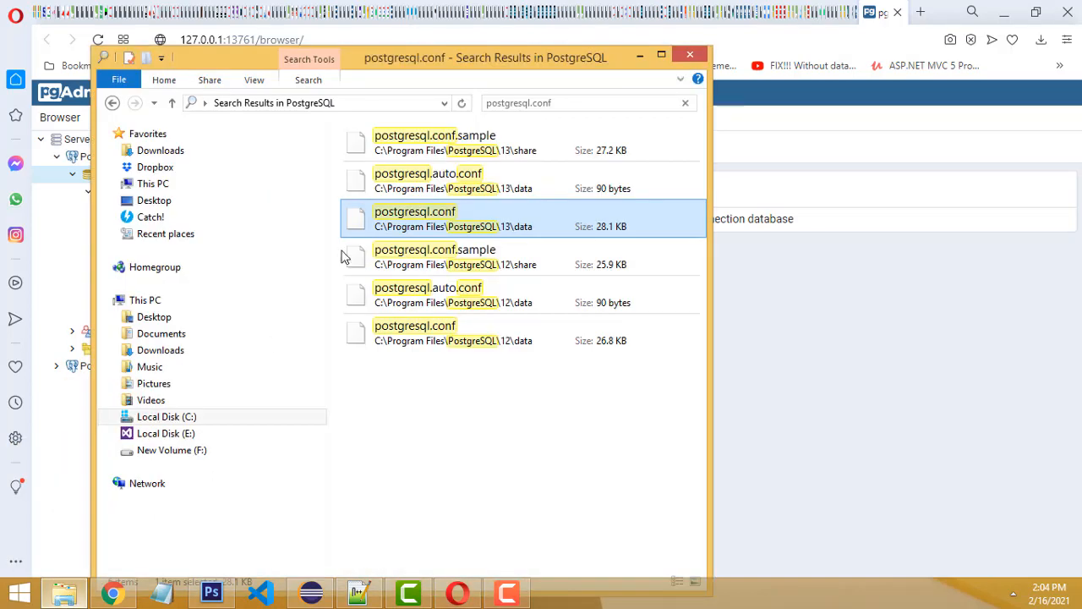
{"action": "double_click", "coordinate": [586, 61]}
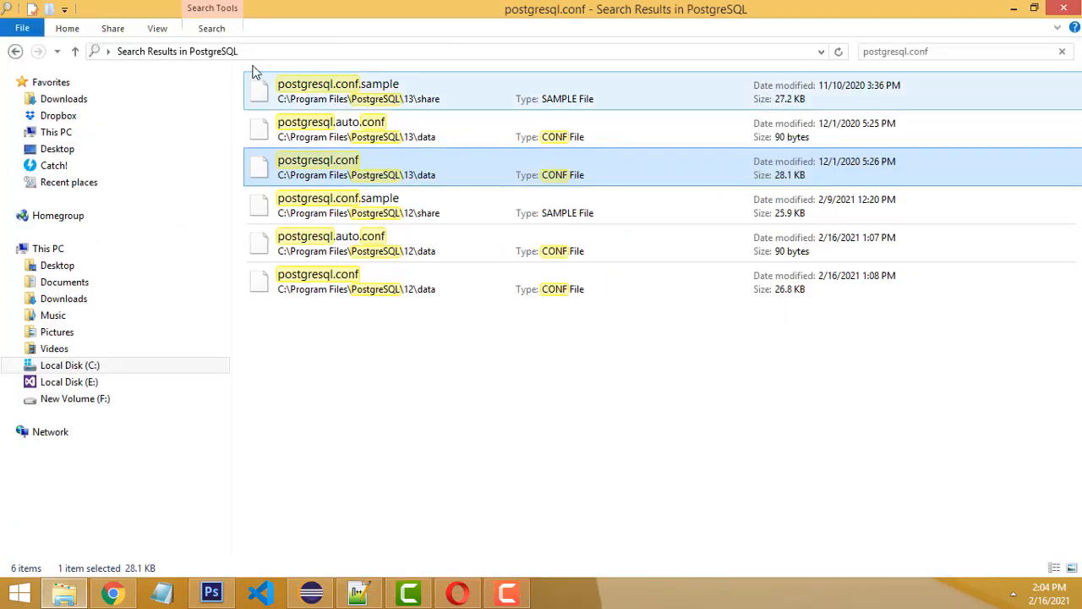
{"action": "left_click", "coordinate": [950, 51]}
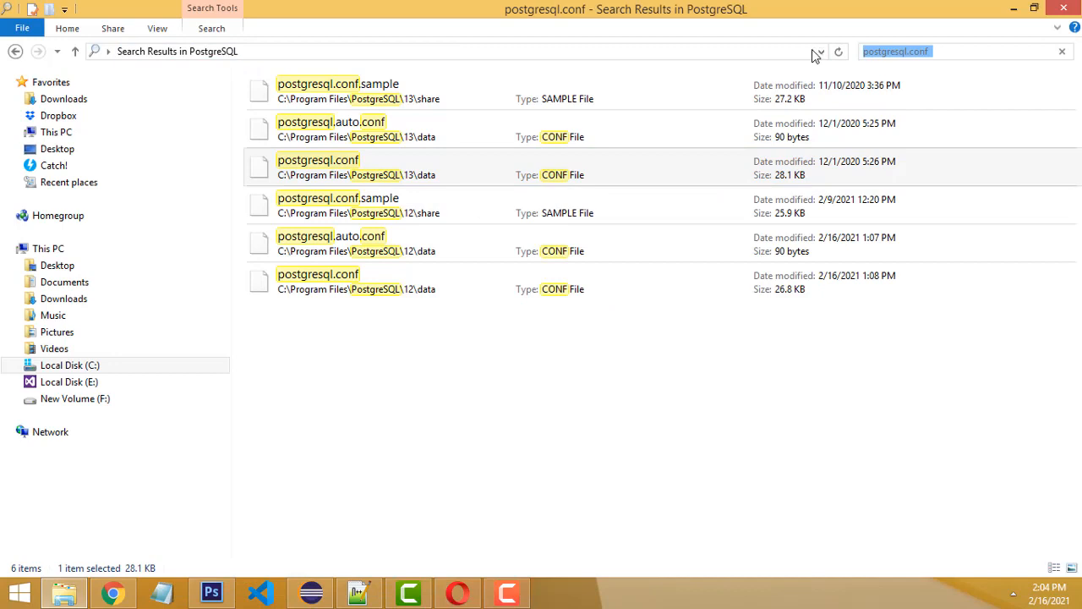
{"action": "left_click", "coordinate": [824, 53]}
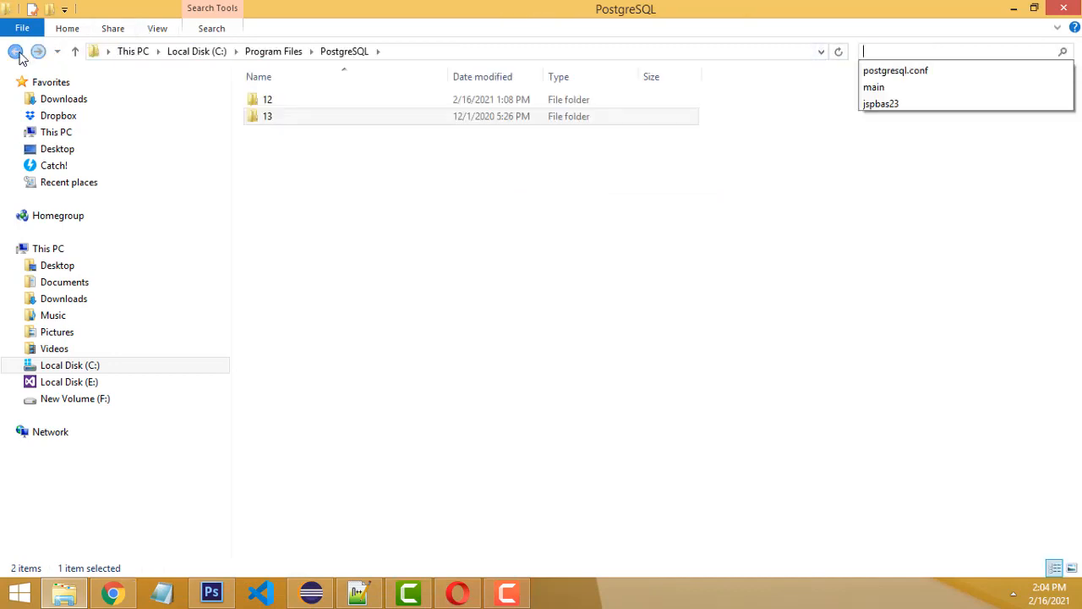
{"action": "left_click", "coordinate": [524, 212]}
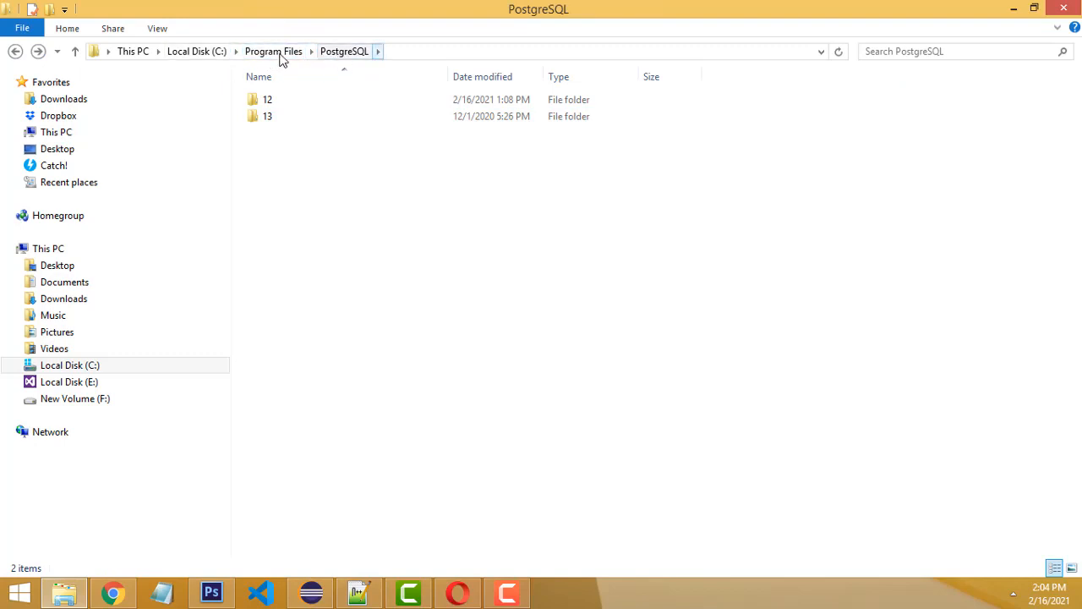
{"action": "left_click", "coordinate": [945, 49]}
{"action": "key", "text": "Down"}
{"action": "key", "text": "Return"}
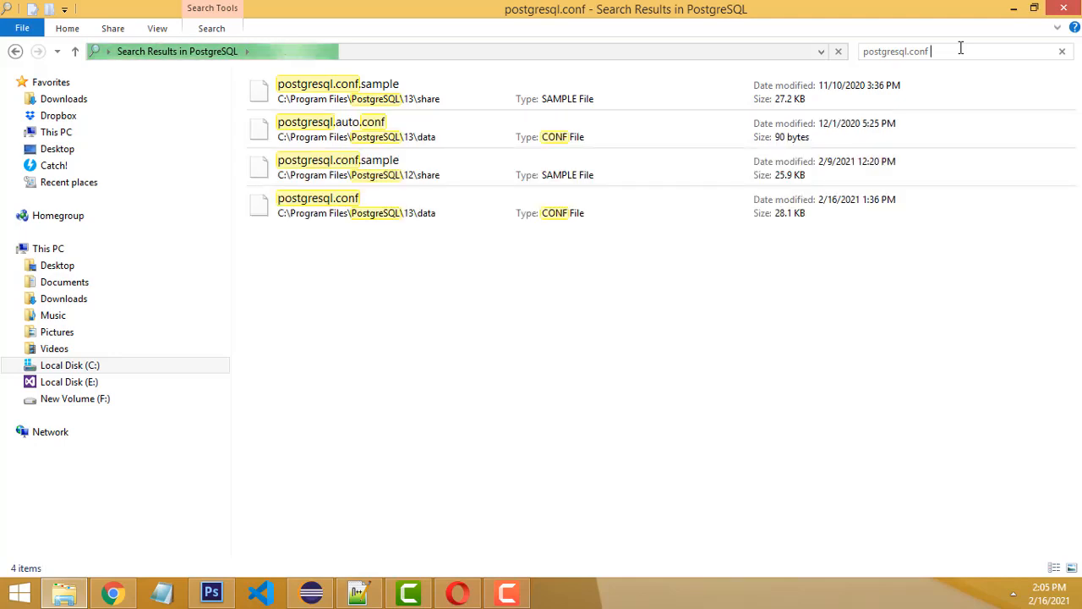
Step: Open postgresql.conf from the PostgreSQL\13\data folder in Notepad++ and check the listen_addresses value under Connection Settings
{"action": "right_click", "coordinate": [360, 201]}
{"action": "right_click", "coordinate": [342, 202]}
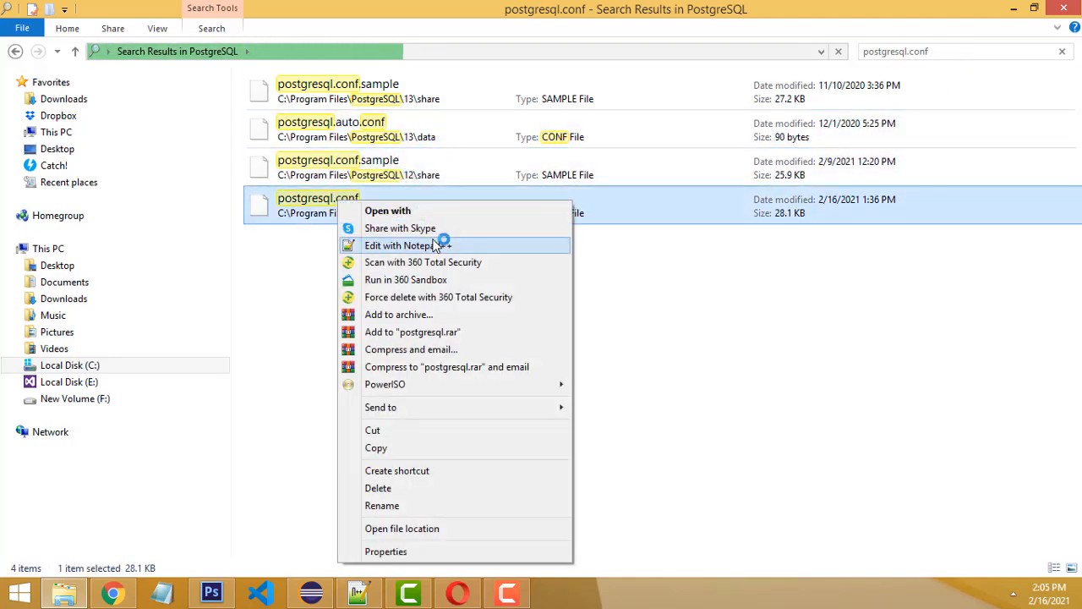
{"action": "left_click", "coordinate": [440, 245]}
{"action": "scroll", "coordinate": [564, 237], "scroll_direction": "down", "scroll_amount": 1}
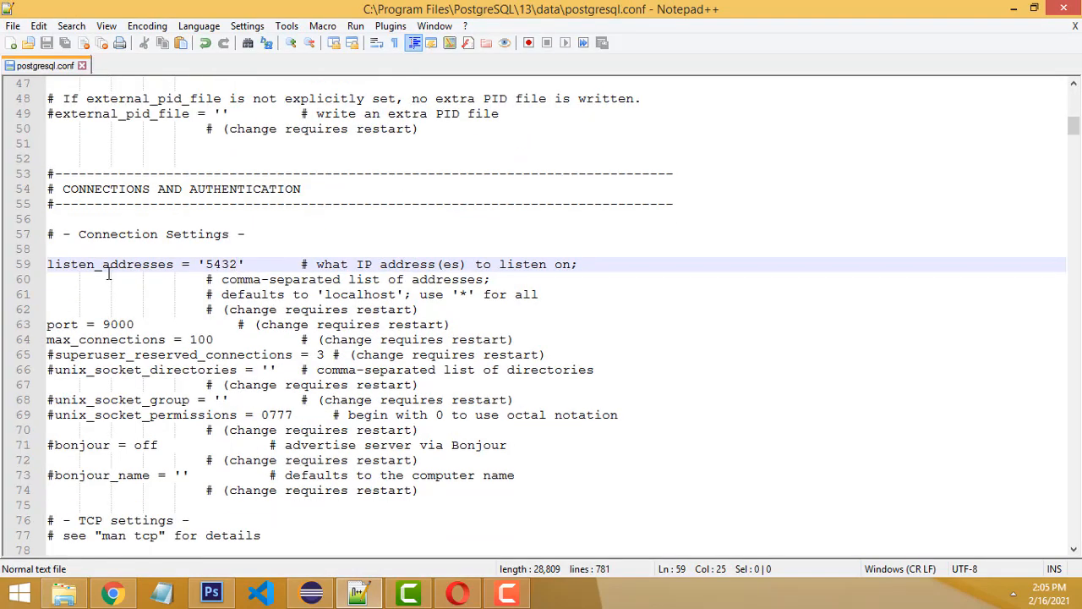
{"action": "double_click", "coordinate": [63, 267]}
{"action": "double_click", "coordinate": [216, 263]}
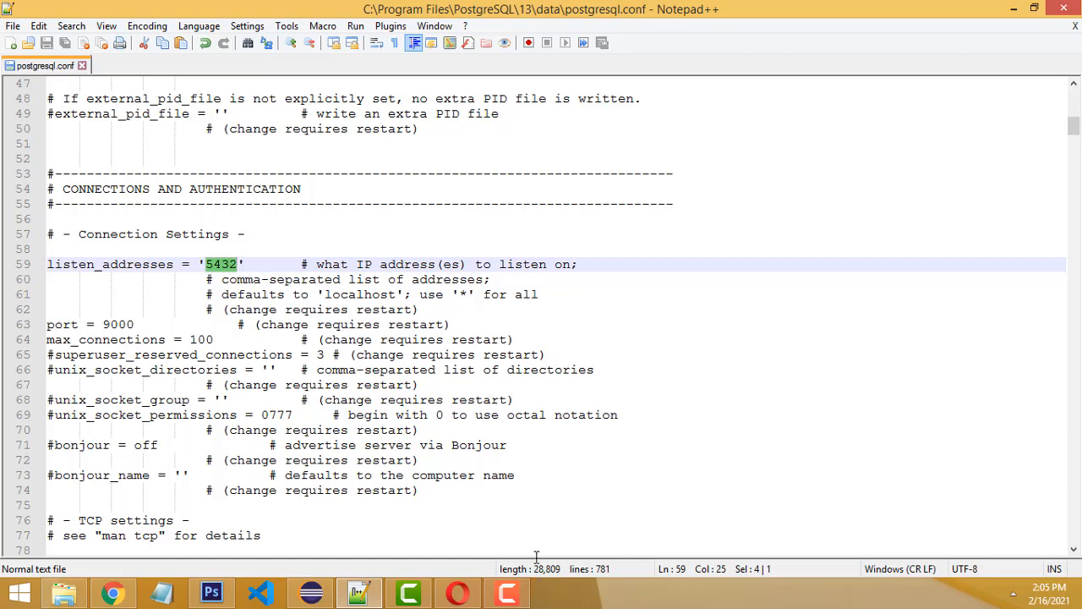
{"action": "left_click", "coordinate": [603, 259]}
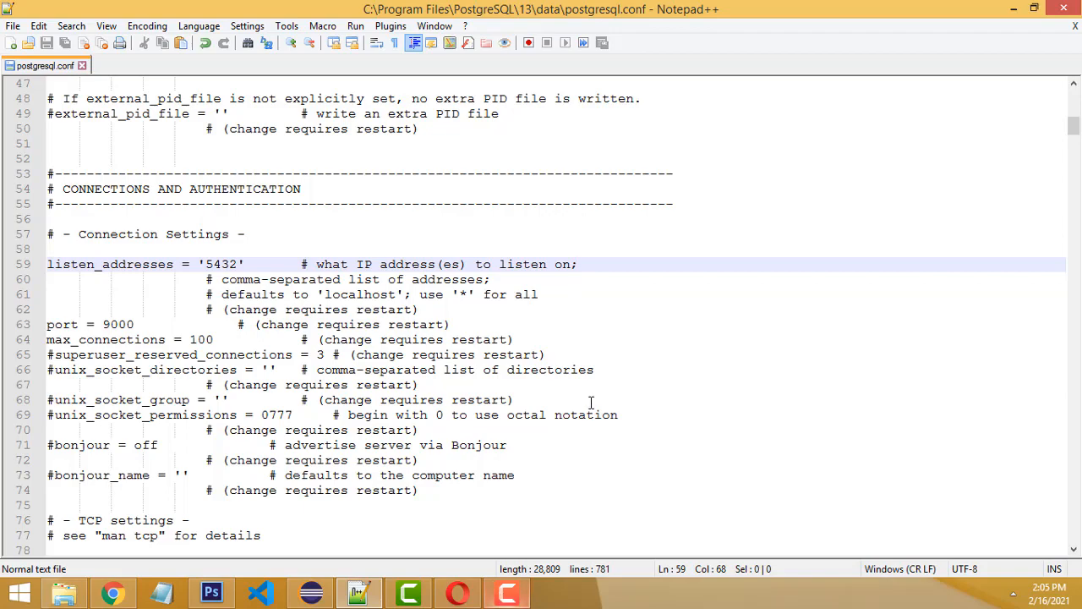